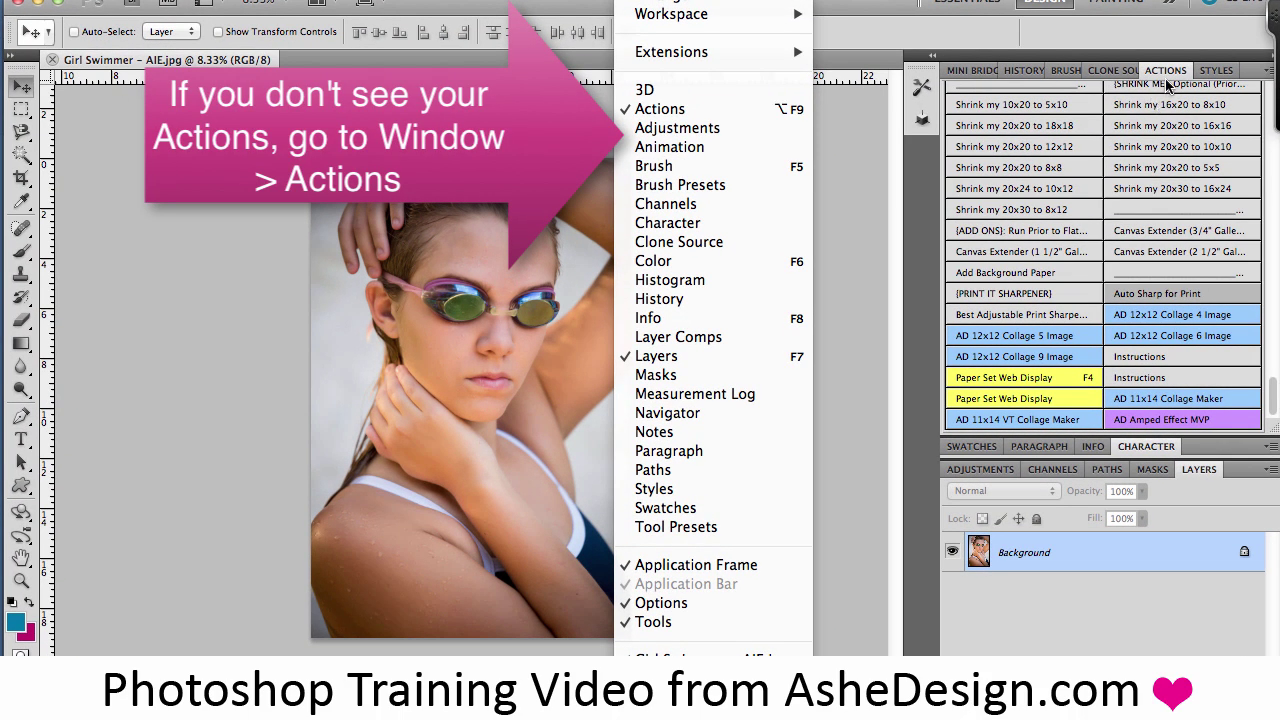
Keep the Actions panel showing and cancel loading a new action set
{"action": "left_click", "coordinate": [1114, 101]}
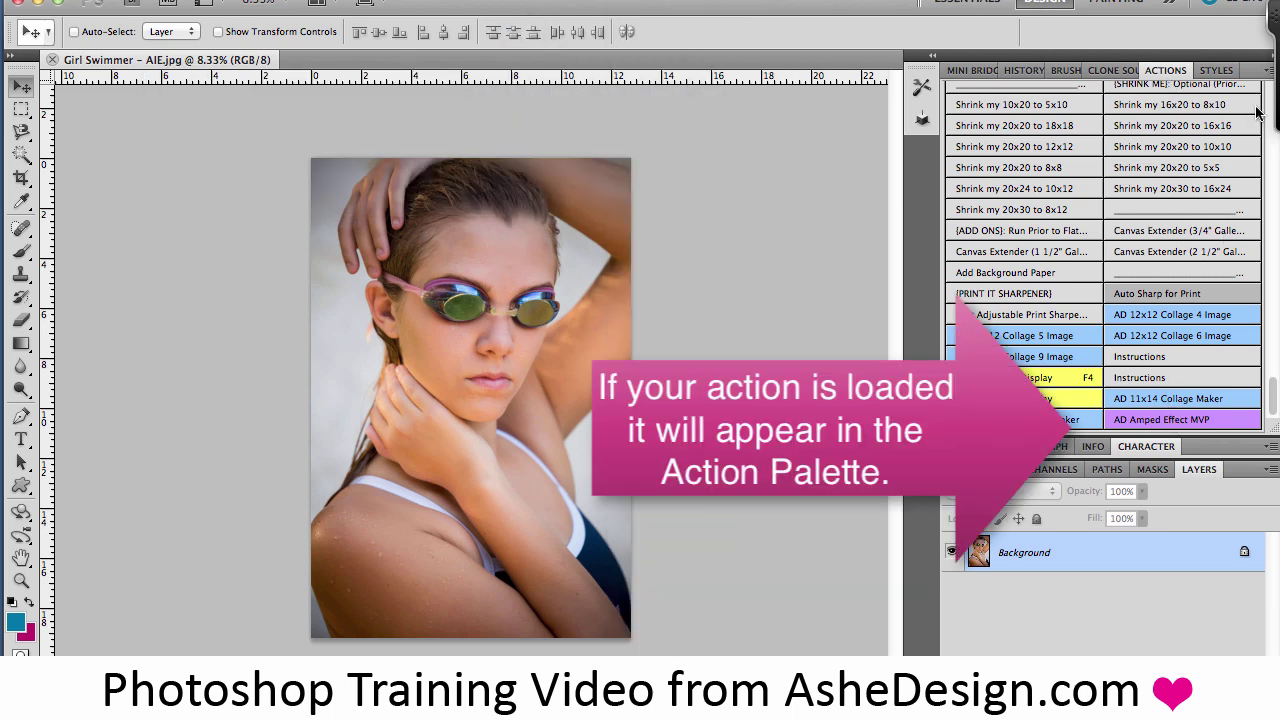
{"action": "left_click", "coordinate": [1266, 71]}
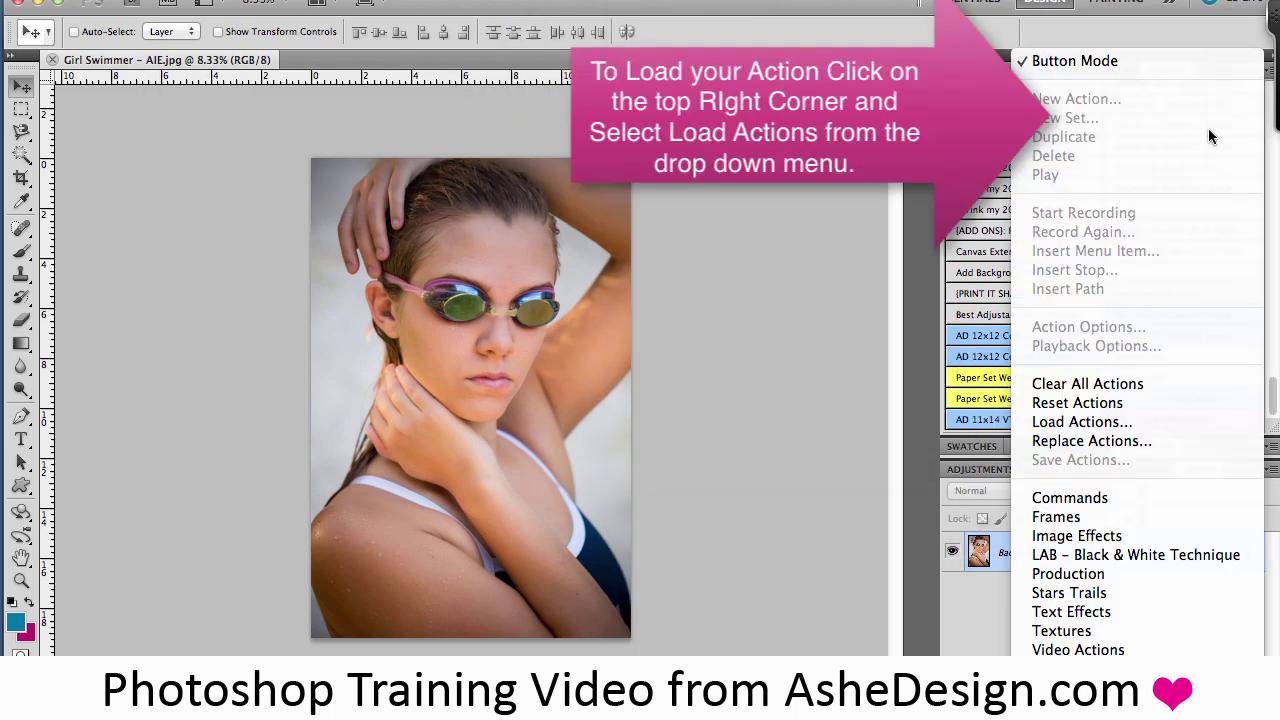
{"action": "left_click", "coordinate": [1102, 422]}
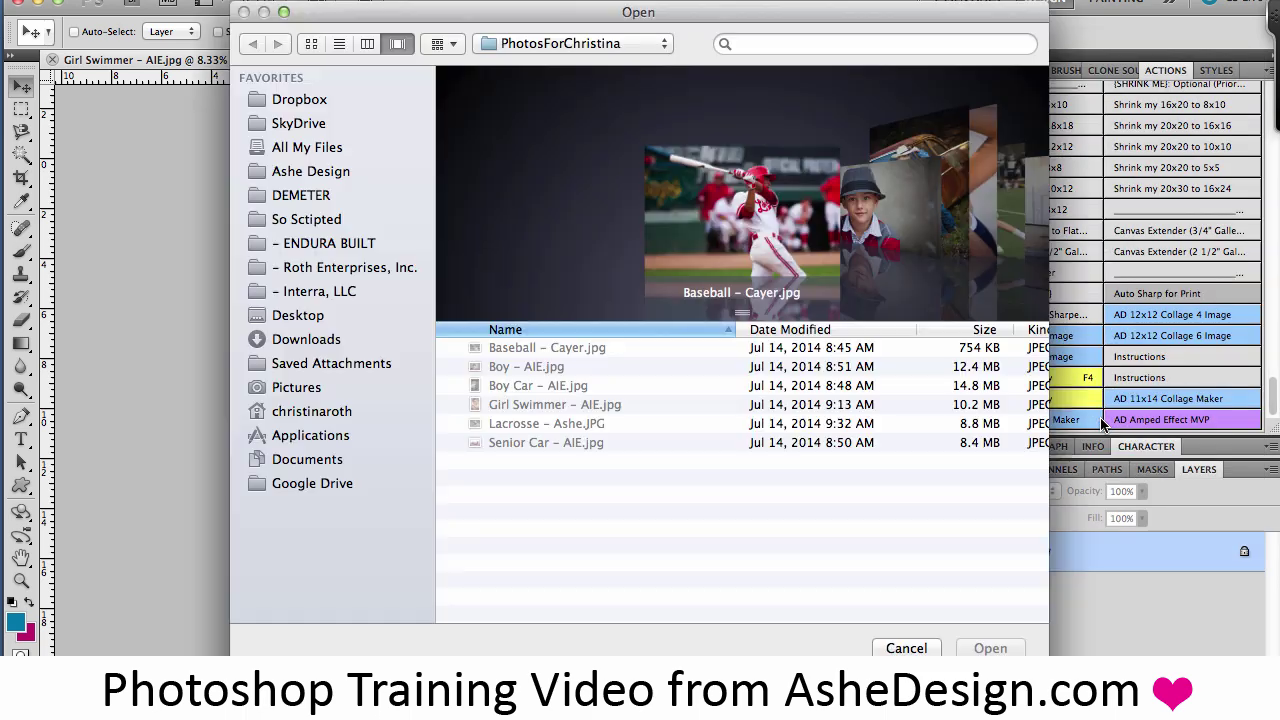
{"action": "left_click", "coordinate": [906, 648]}
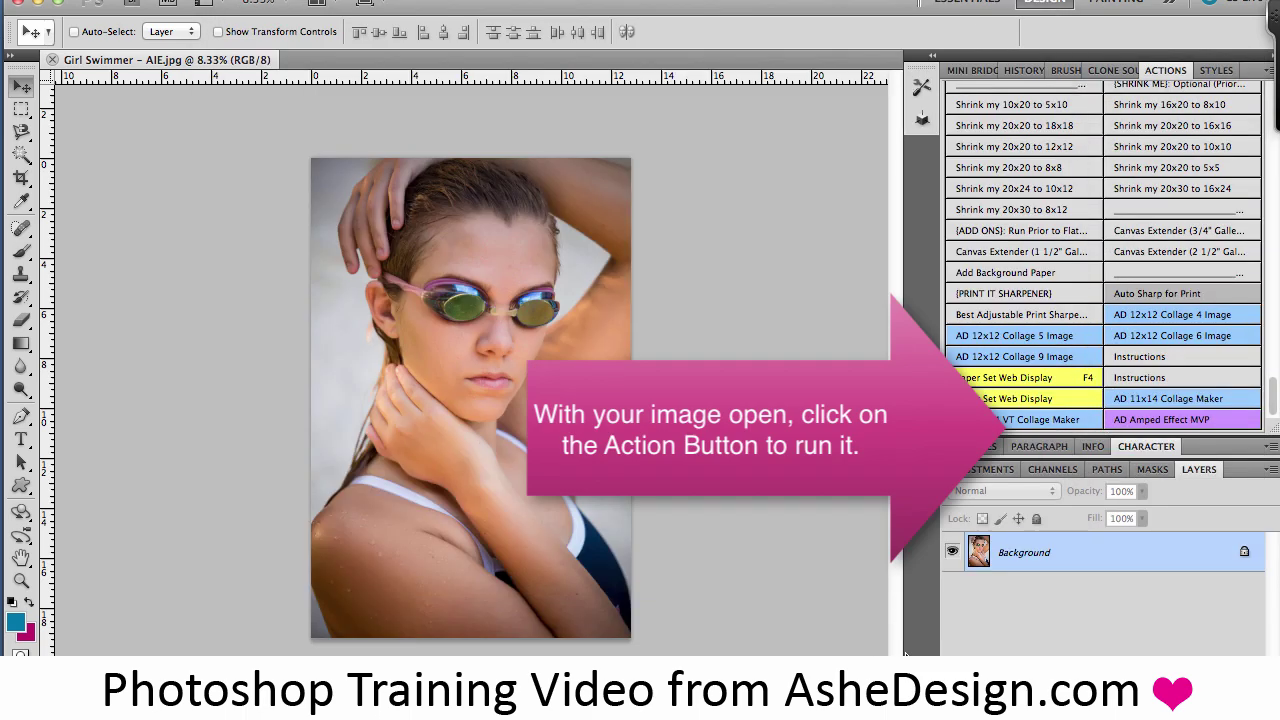
Run AD Amped Effect MVP on the swimmer photo, continuing past both prompts
{"action": "left_click", "coordinate": [1131, 420]}
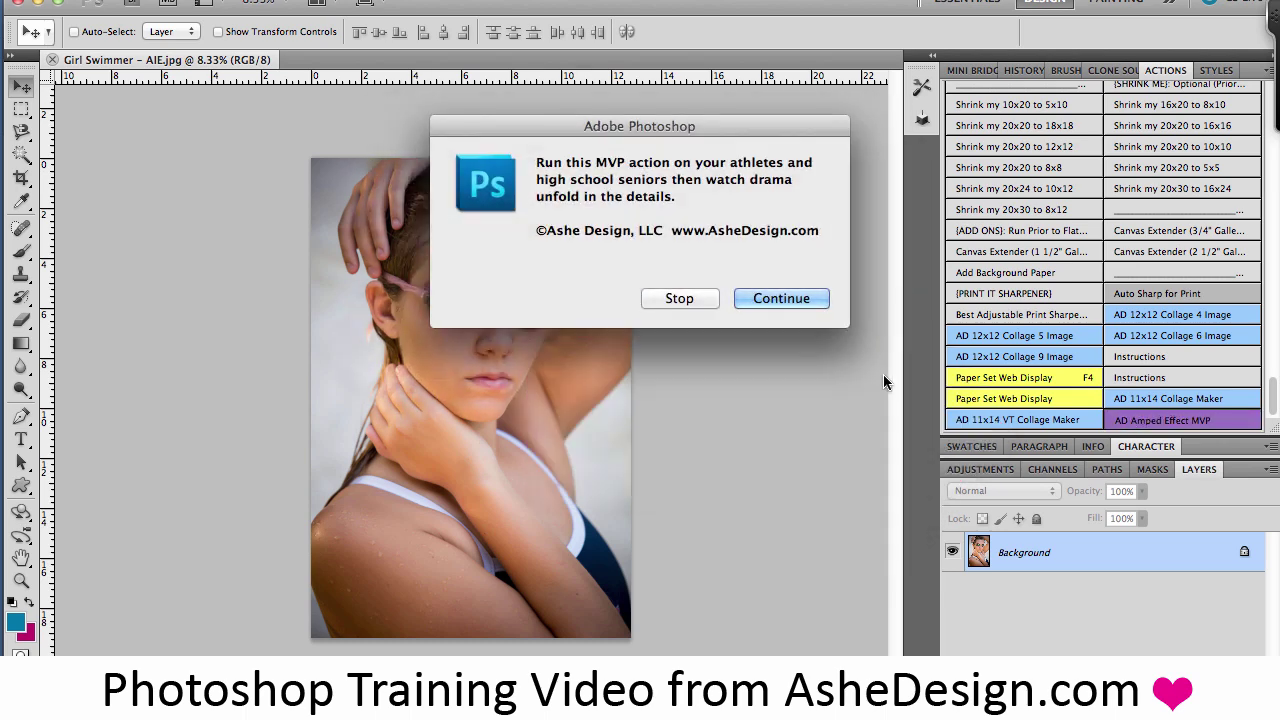
{"action": "left_click", "coordinate": [784, 298]}
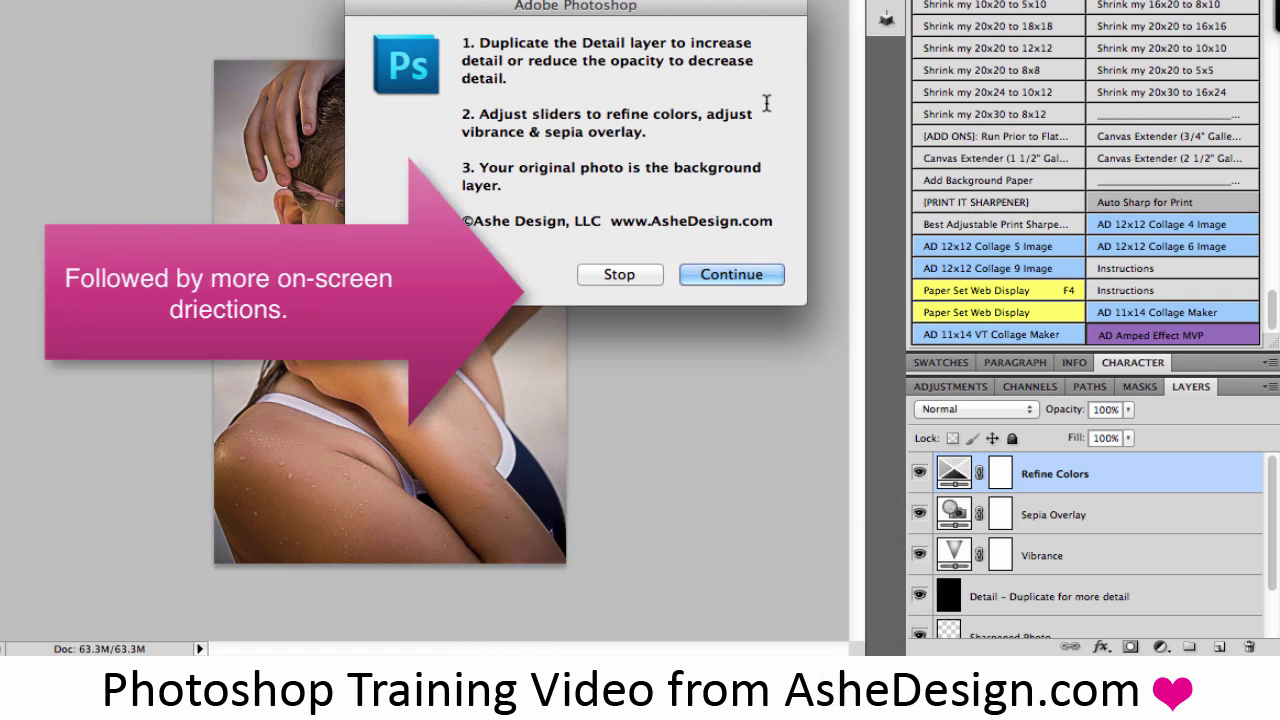
{"action": "left_click", "coordinate": [747, 272]}
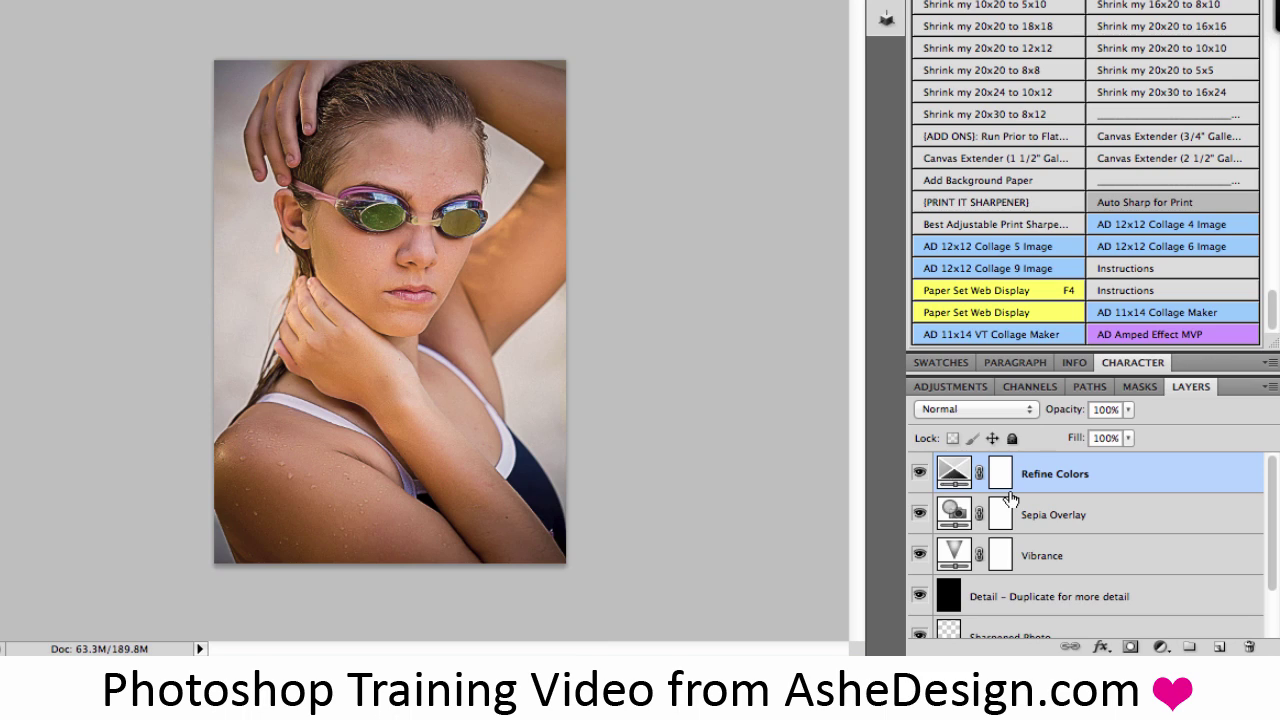
Duplicate the Detail layer and toggle the copy's visibility to compare the added detail
{"action": "scroll", "coordinate": [1005, 505], "scroll_direction": "down", "scroll_amount": 2}
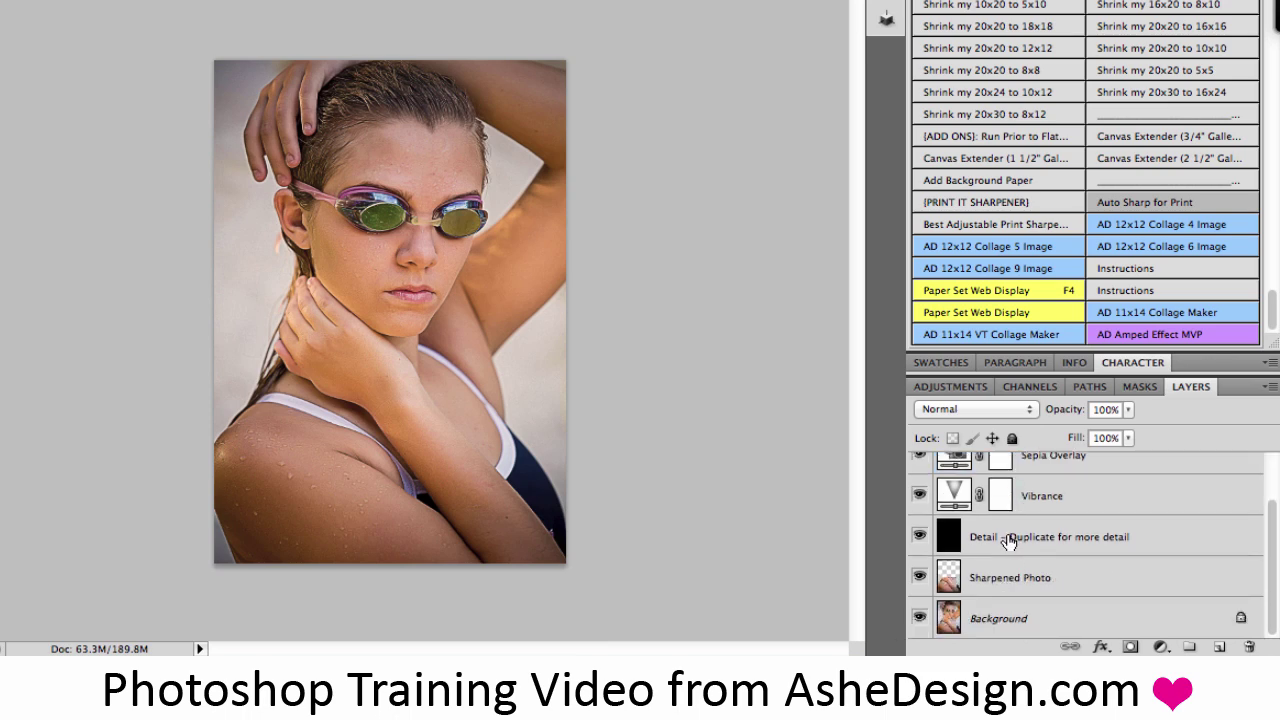
{"action": "left_click", "coordinate": [1010, 540]}
{"action": "right_click", "coordinate": [1010, 540]}
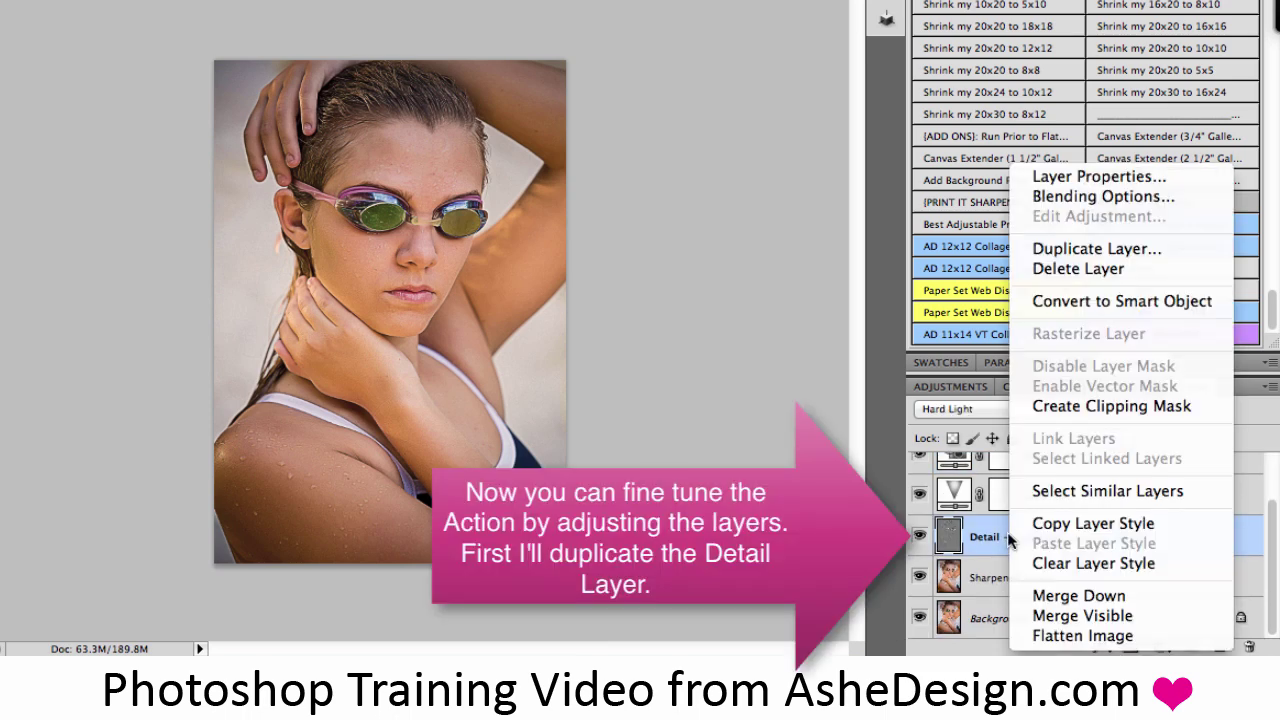
{"action": "left_click", "coordinate": [1084, 248]}
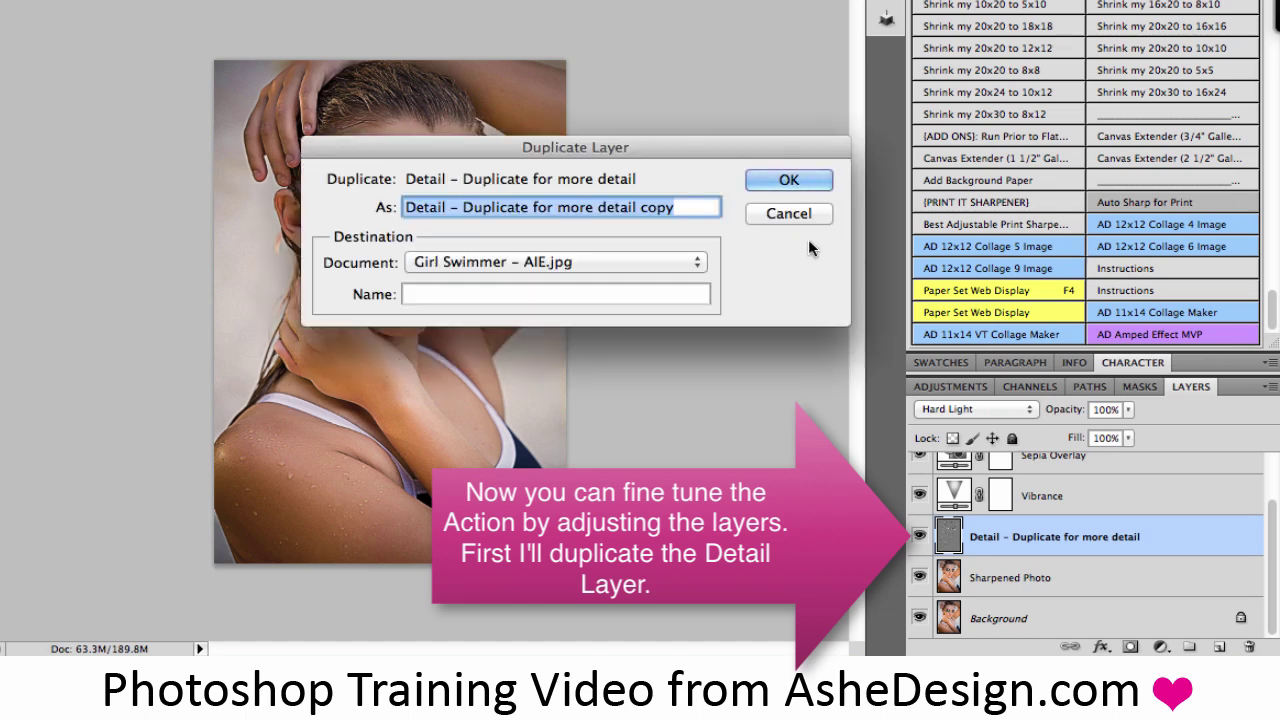
{"action": "left_click", "coordinate": [789, 180]}
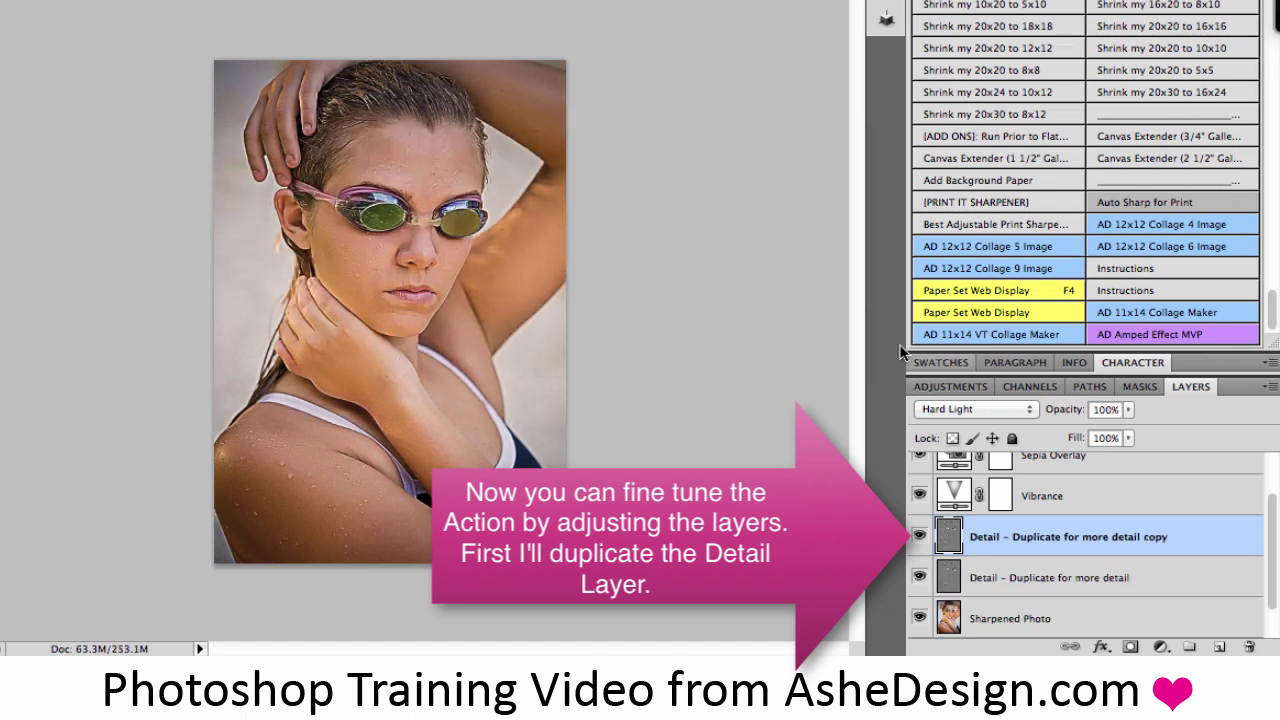
{"action": "left_click", "coordinate": [920, 537]}
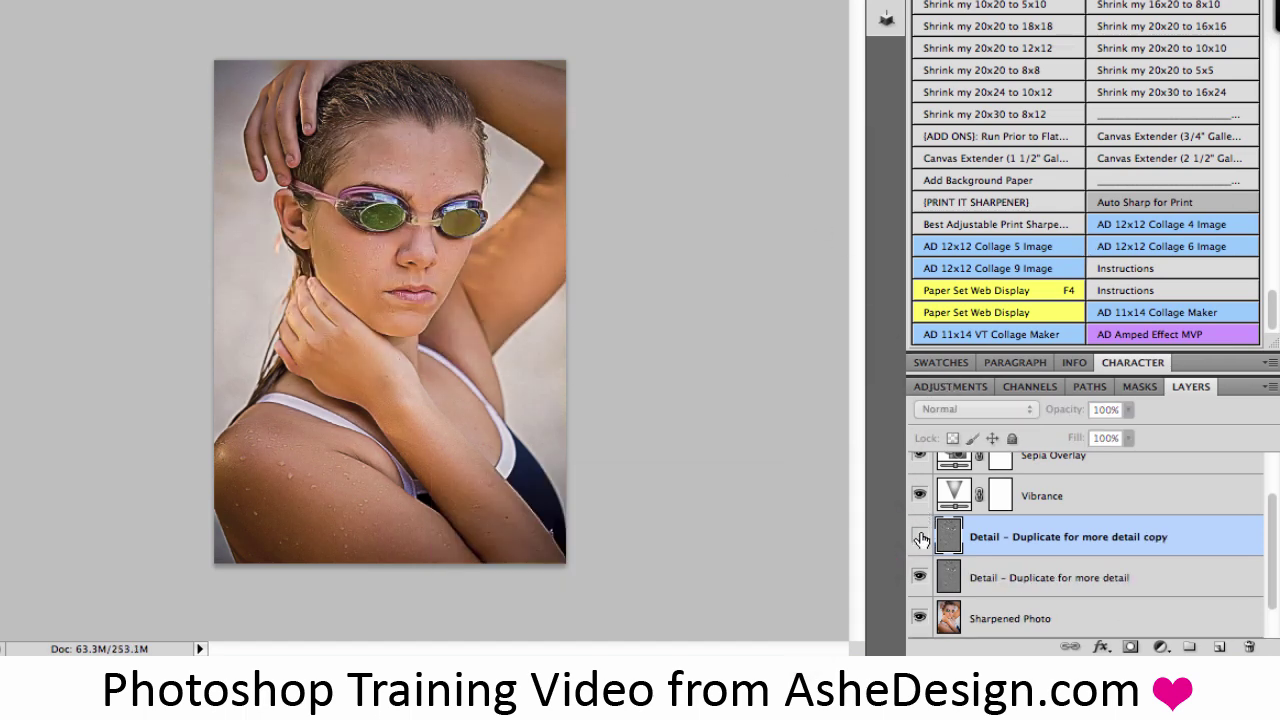
{"action": "left_click", "coordinate": [920, 537]}
{"action": "key", "text": "shift+alt+h"}
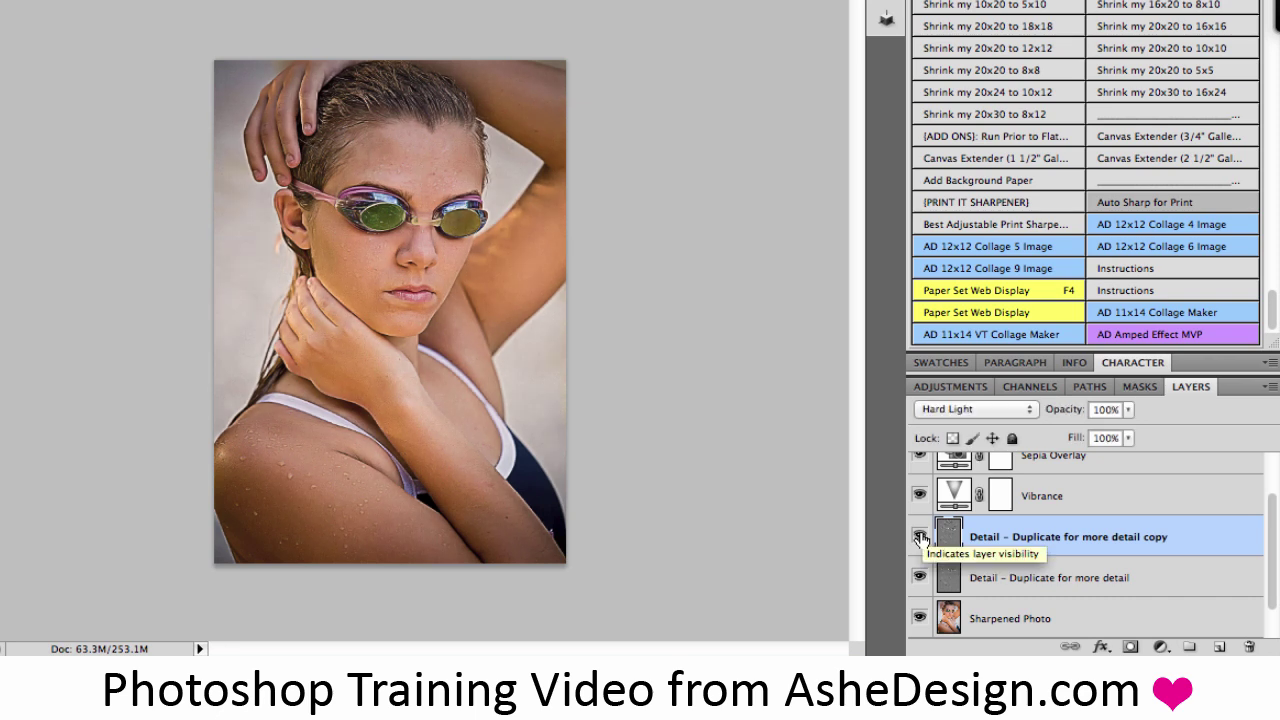
Set the Vibrance adjustment layer to Vibrance +64 and Saturation +7
{"action": "double_click", "coordinate": [955, 496]}
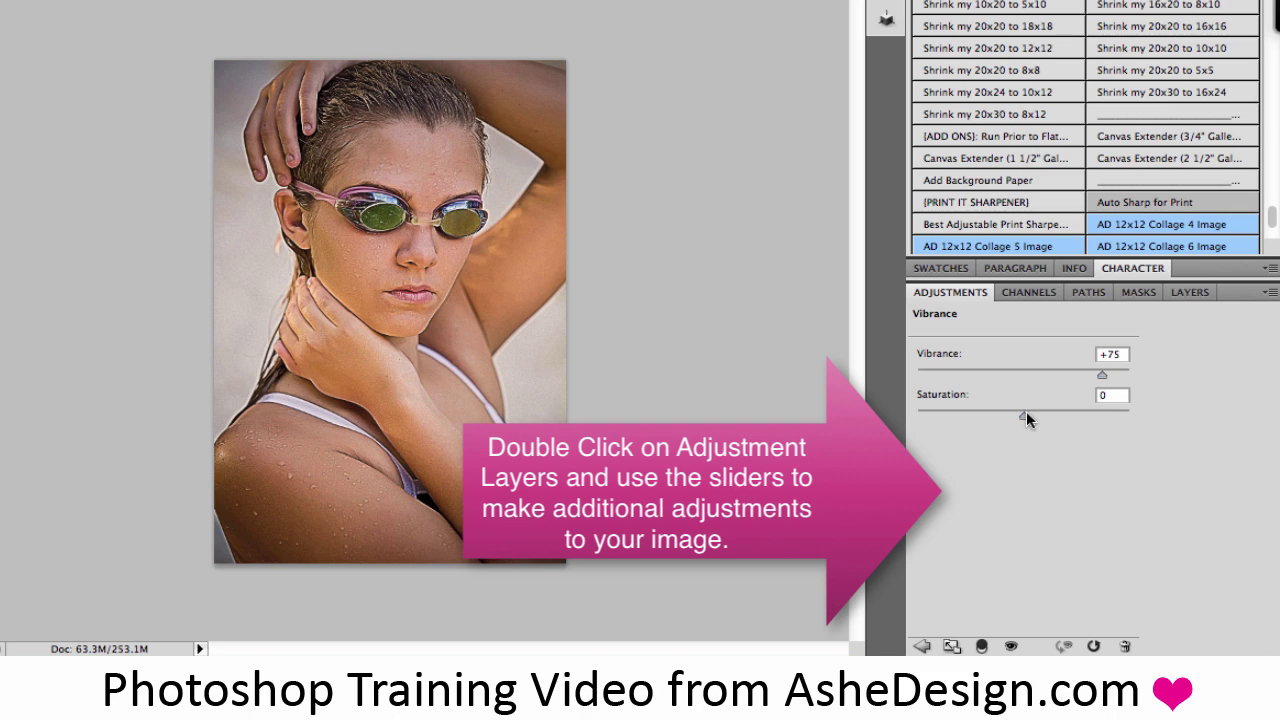
{"action": "mouse_move", "coordinate": [1024, 417]}
{"action": "left_mouse_down"}
{"action": "mouse_move", "coordinate": [1120, 418]}
{"action": "mouse_move", "coordinate": [976, 420]}
{"action": "mouse_move", "coordinate": [1029, 414]}
{"action": "left_mouse_up"}
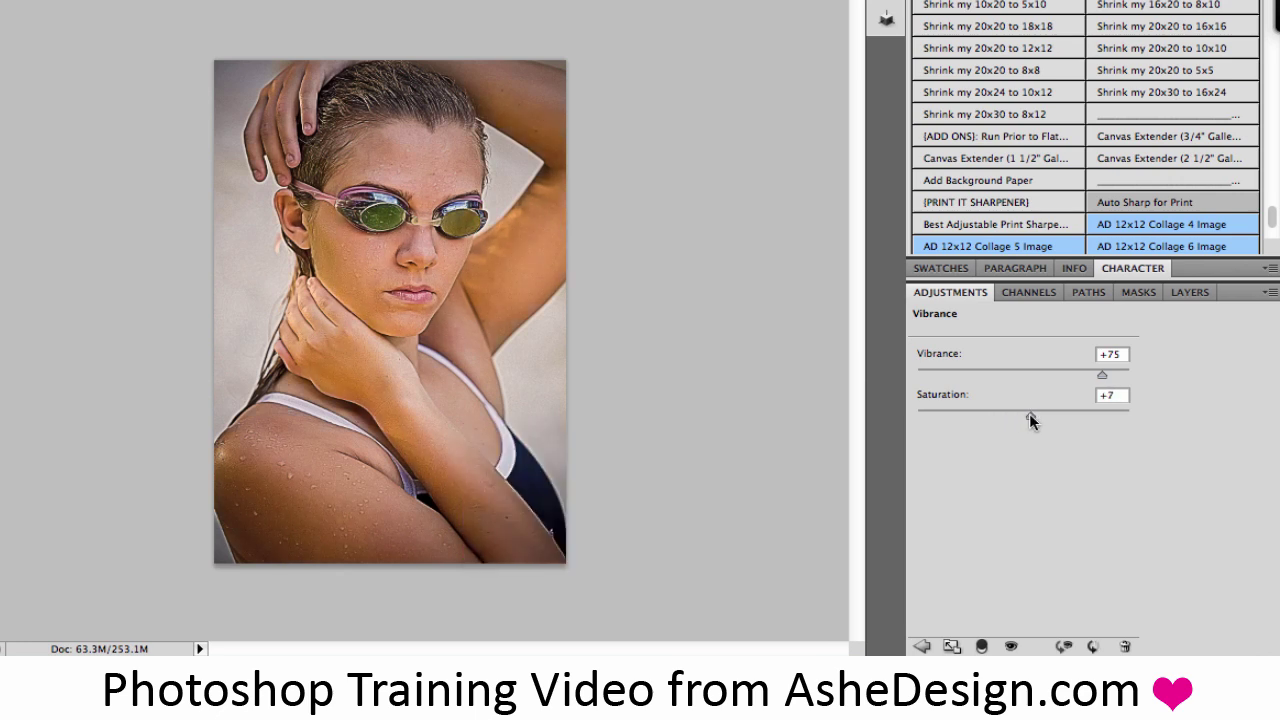
{"action": "mouse_move", "coordinate": [1101, 376]}
{"action": "left_mouse_down"}
{"action": "mouse_move", "coordinate": [903, 380]}
{"action": "mouse_move", "coordinate": [1175, 389]}
{"action": "mouse_move", "coordinate": [1090, 387]}
{"action": "left_mouse_up"}
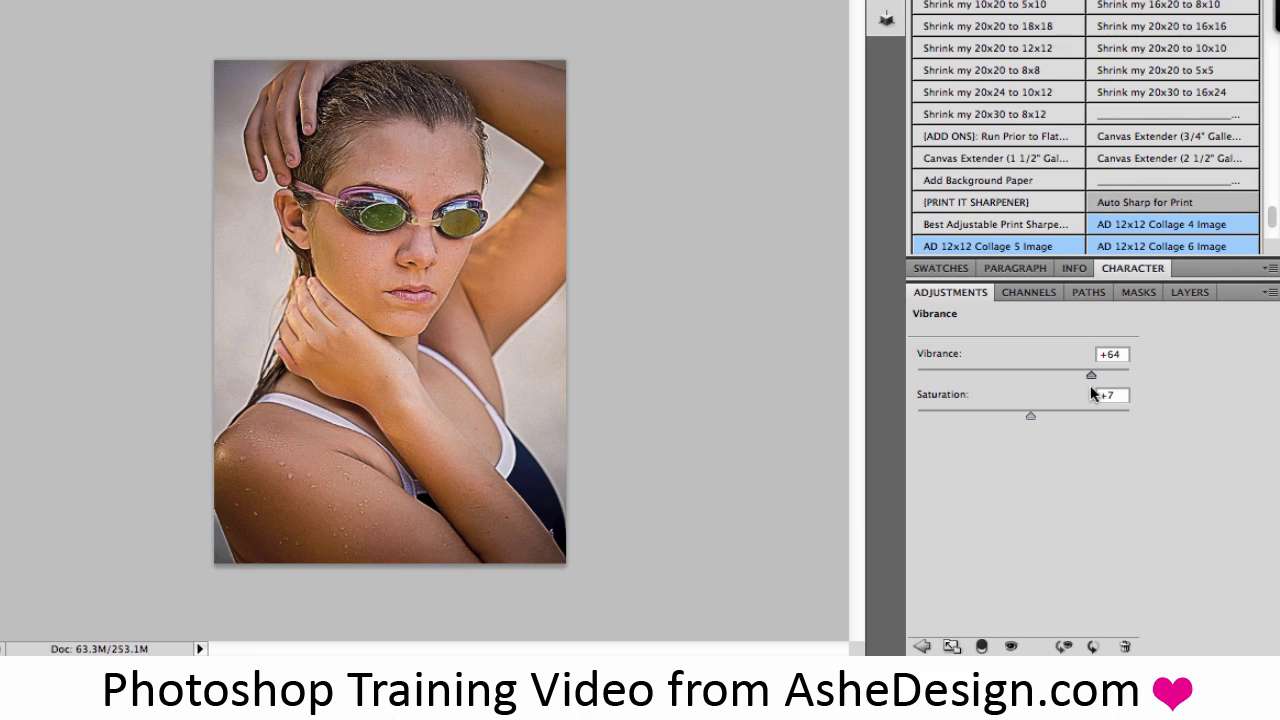
Raise the Sepia Overlay photo filter density to 47%, then return to the Layers panel
{"action": "left_click", "coordinate": [1183, 289]}
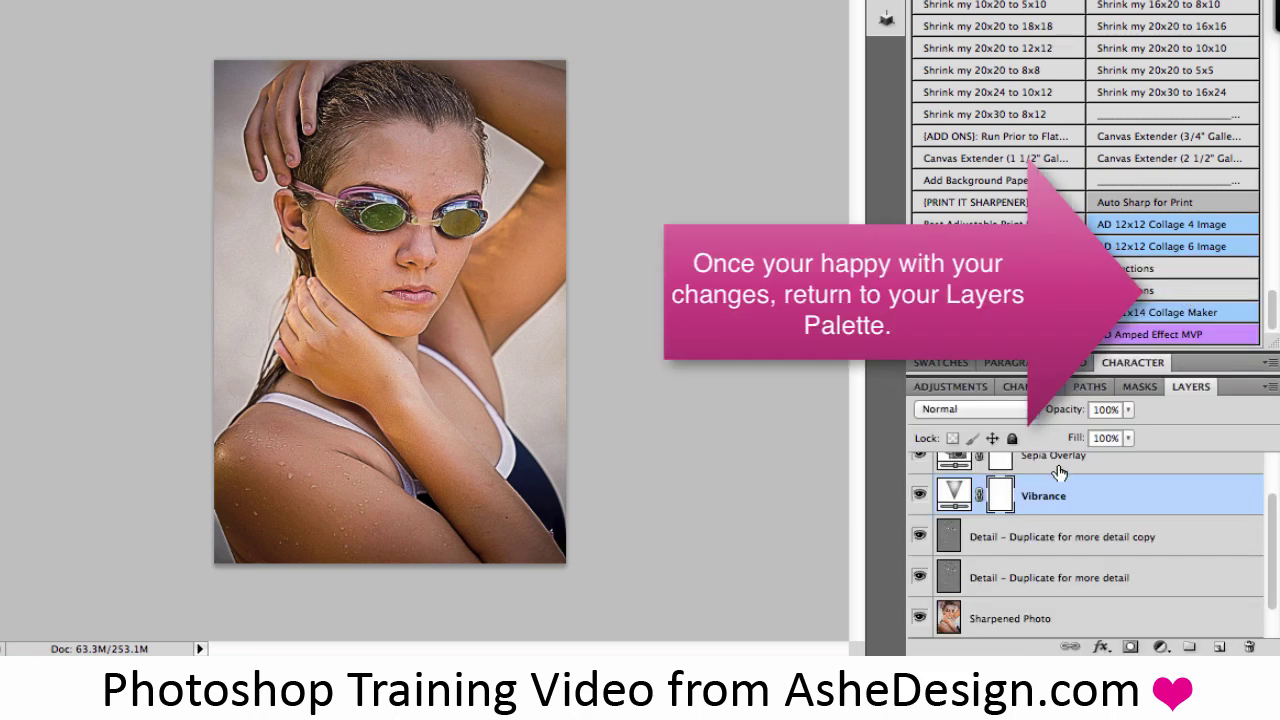
{"action": "scroll", "coordinate": [1051, 520], "scroll_direction": "up", "scroll_amount": 2}
{"action": "left_click", "coordinate": [951, 514]}
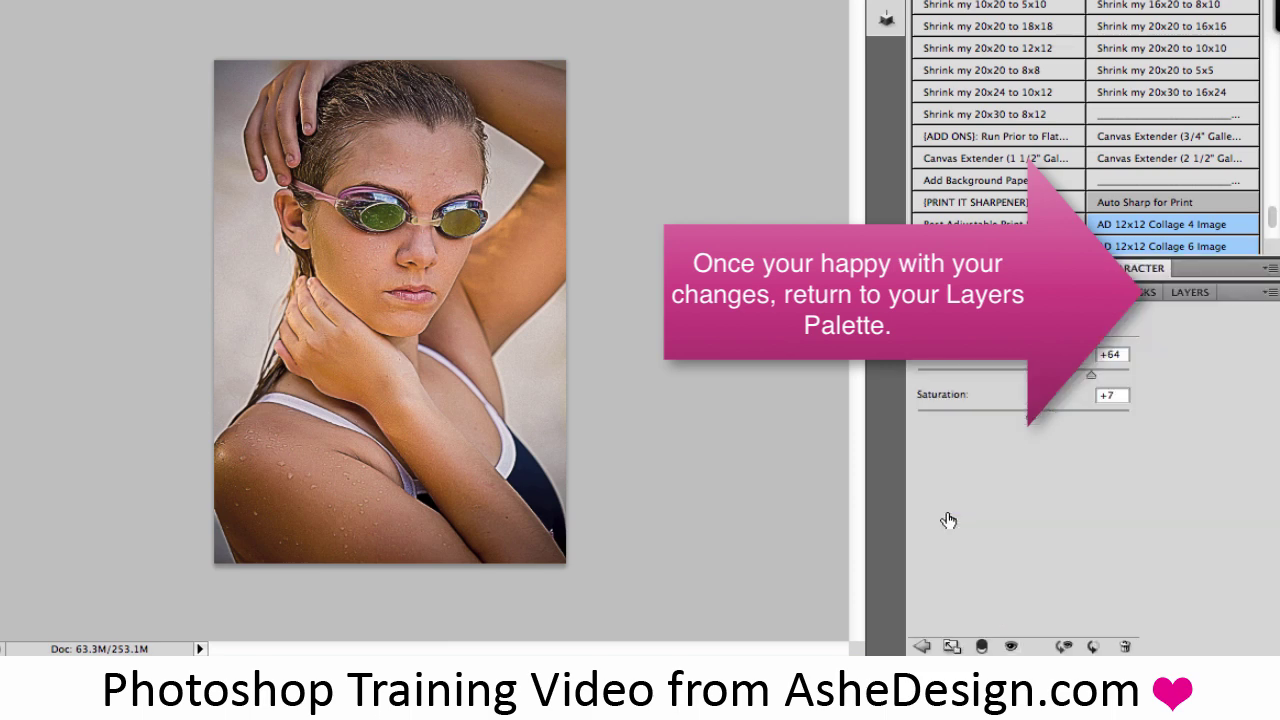
{"action": "left_click_drag", "start_coordinate": [1026, 472], "coordinate": [1152, 476]}
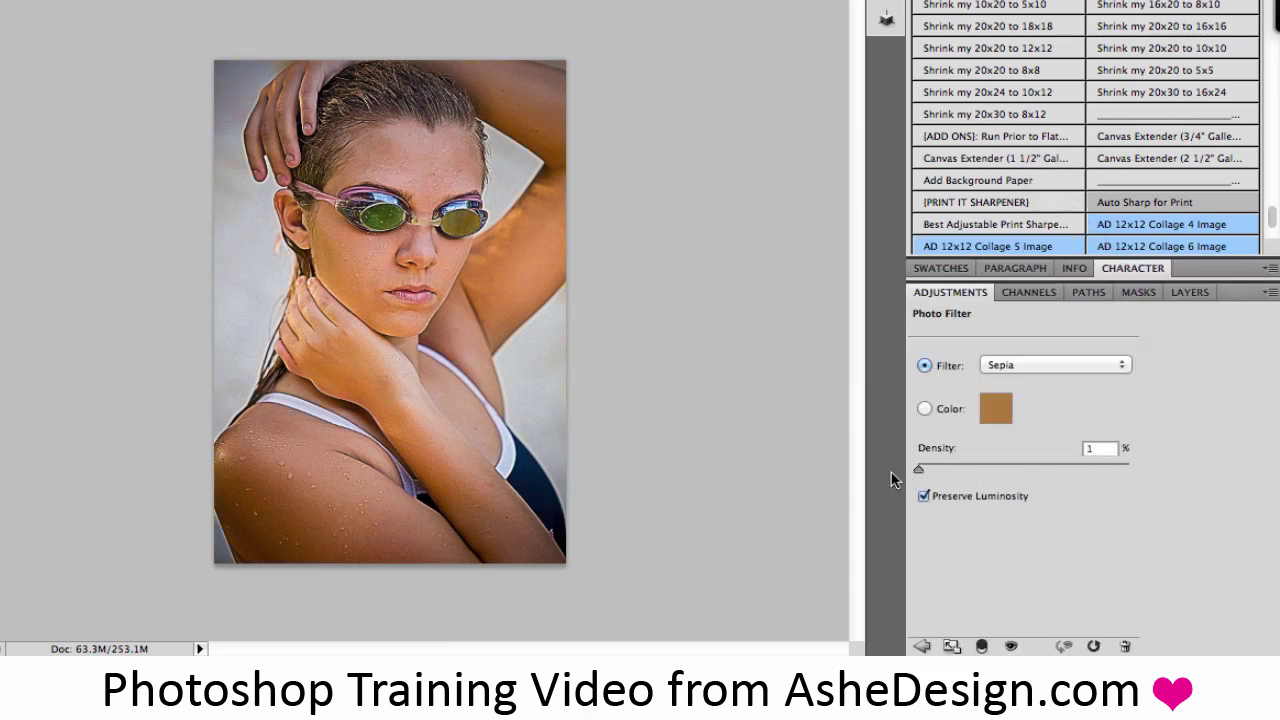
{"action": "left_click_drag", "start_coordinate": [918, 469], "coordinate": [1015, 468]}
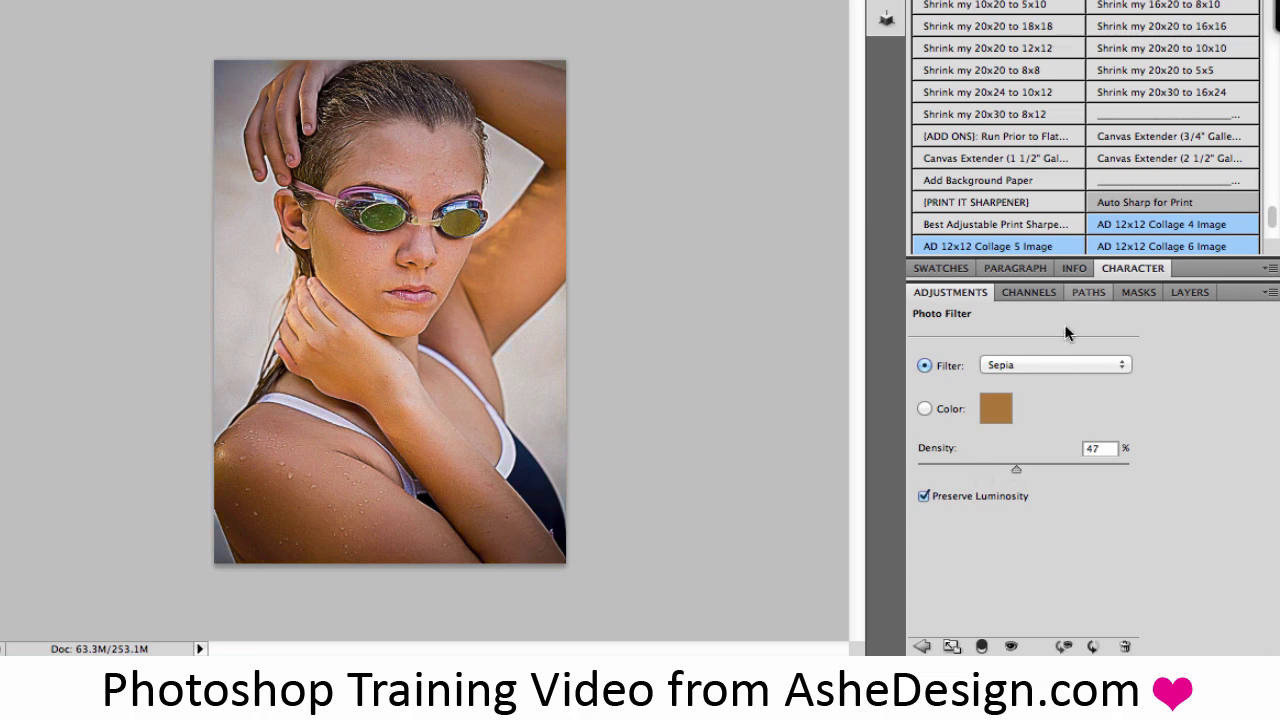
{"action": "left_click", "coordinate": [1190, 292]}
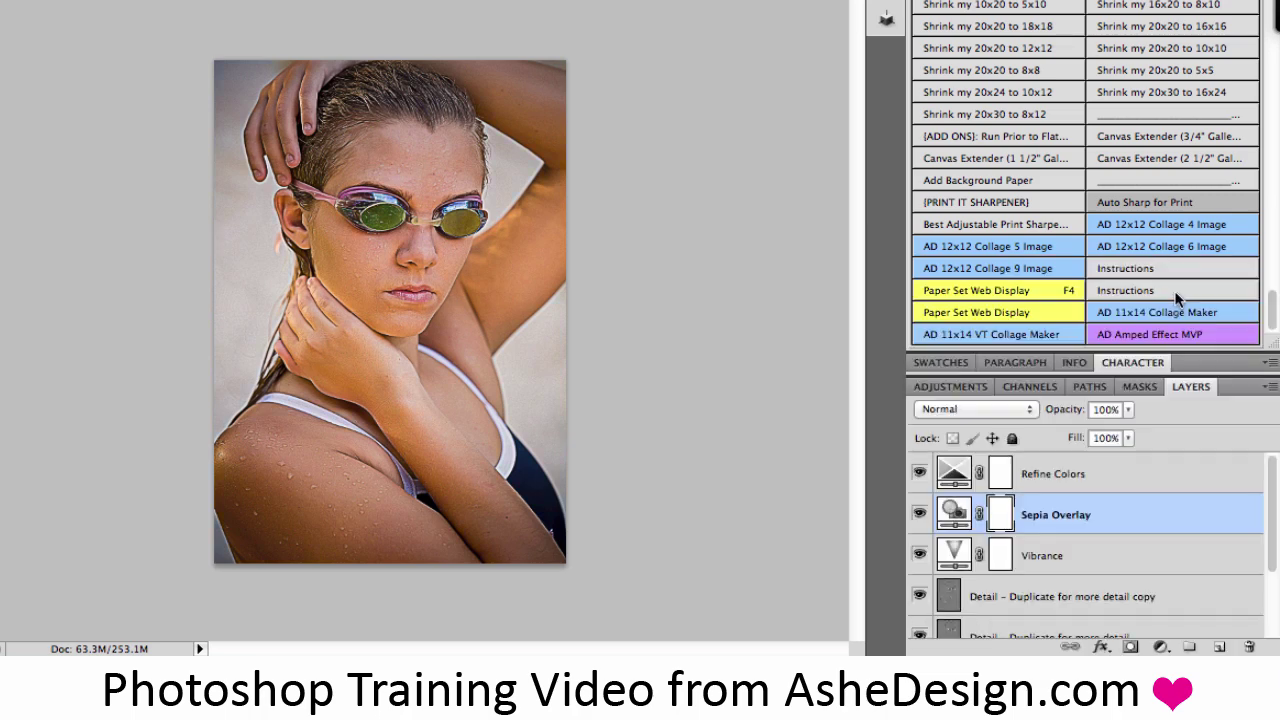
Set Refine Colors' Reds to Cyan +4, Magenta -1, Yellow -26, Black -23
{"action": "double_click", "coordinate": [955, 476]}
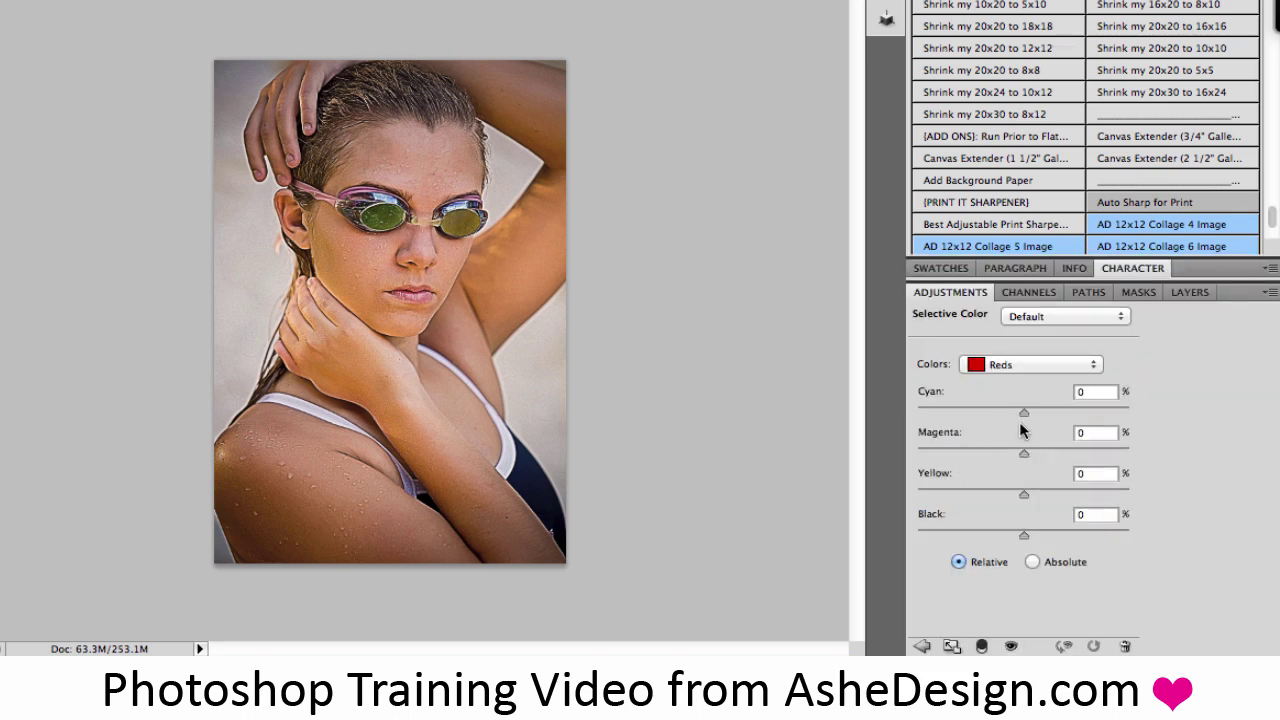
{"action": "left_click_drag", "start_coordinate": [1024, 415], "coordinate": [1023, 454]}
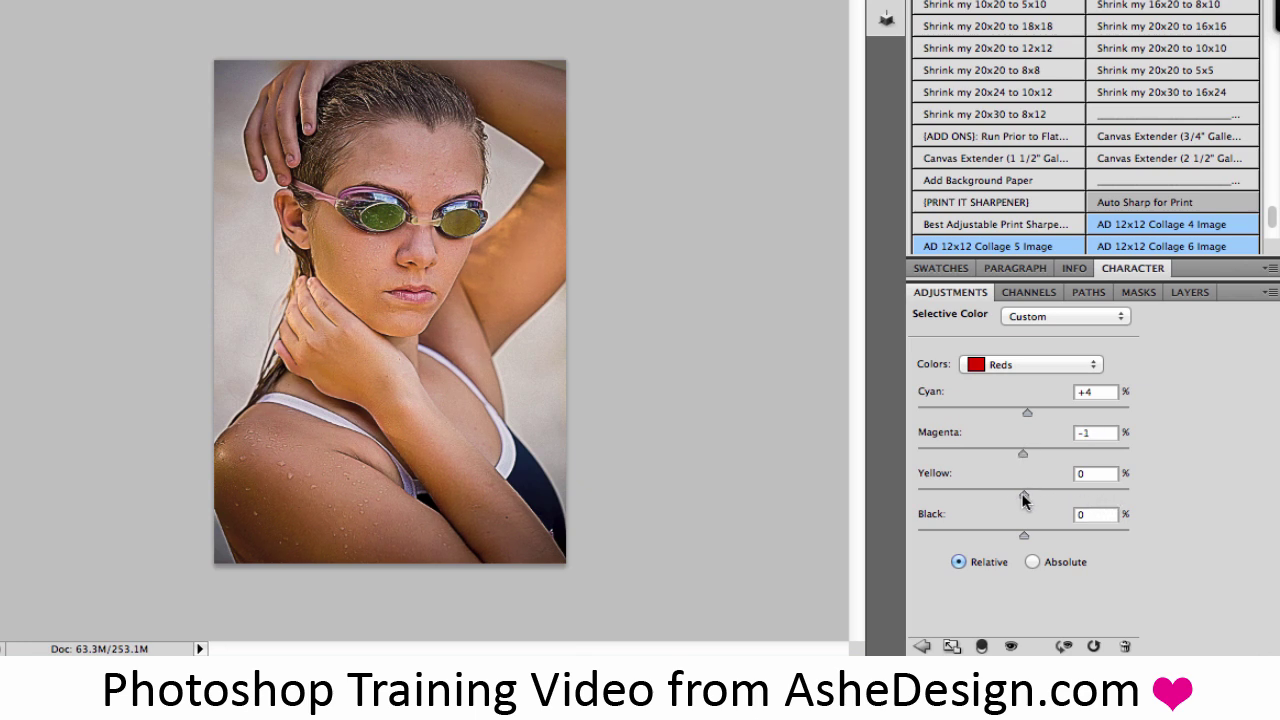
{"action": "left_click_drag", "start_coordinate": [1023, 494], "coordinate": [994, 511]}
{"action": "mouse_move", "coordinate": [1018, 538]}
{"action": "left_mouse_down"}
{"action": "mouse_move", "coordinate": [1129, 540]}
{"action": "mouse_move", "coordinate": [903, 527]}
{"action": "mouse_move", "coordinate": [1013, 533]}
{"action": "mouse_move", "coordinate": [998, 534]}
{"action": "left_mouse_up"}
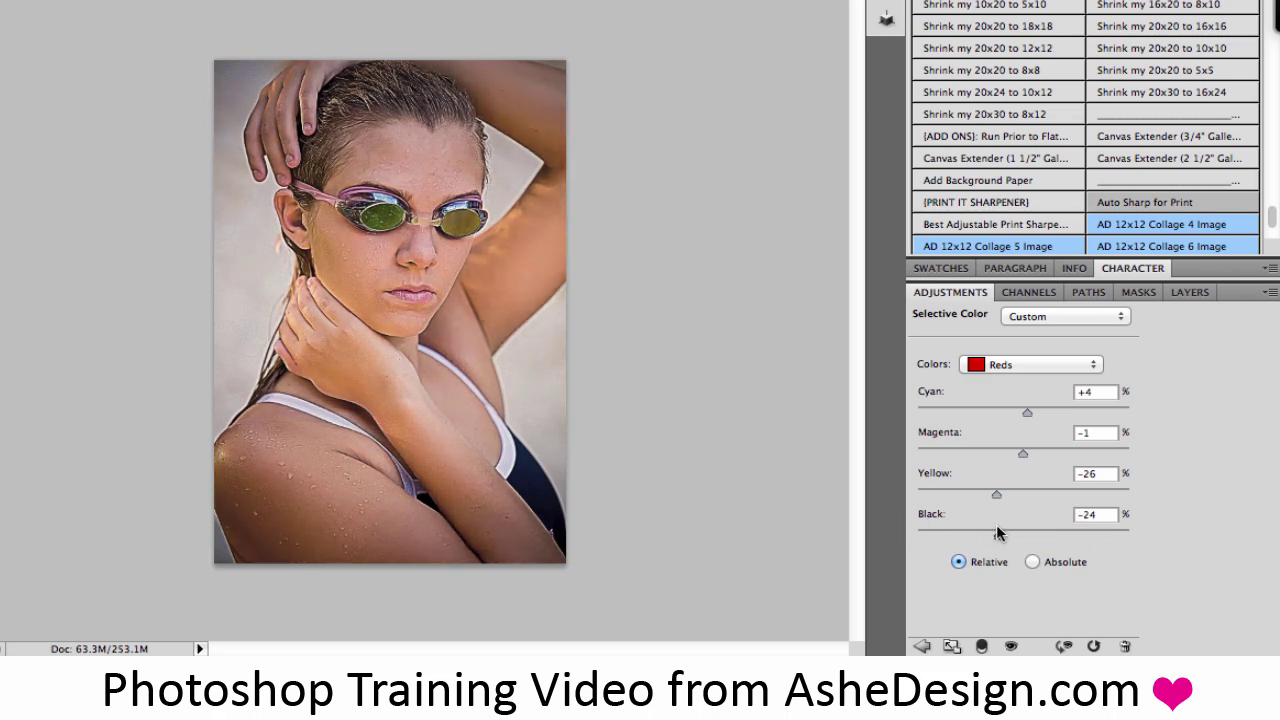
{"action": "left_click", "coordinate": [1050, 365]}
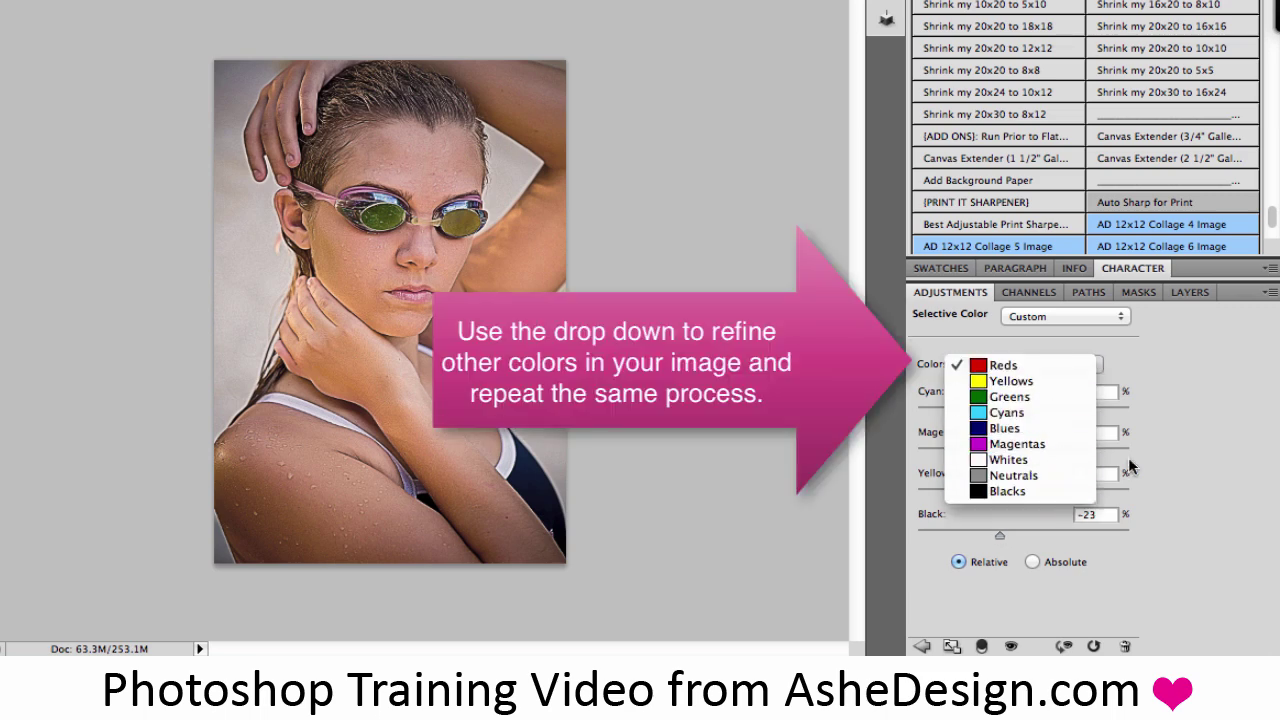
{"action": "left_click", "coordinate": [1186, 433]}
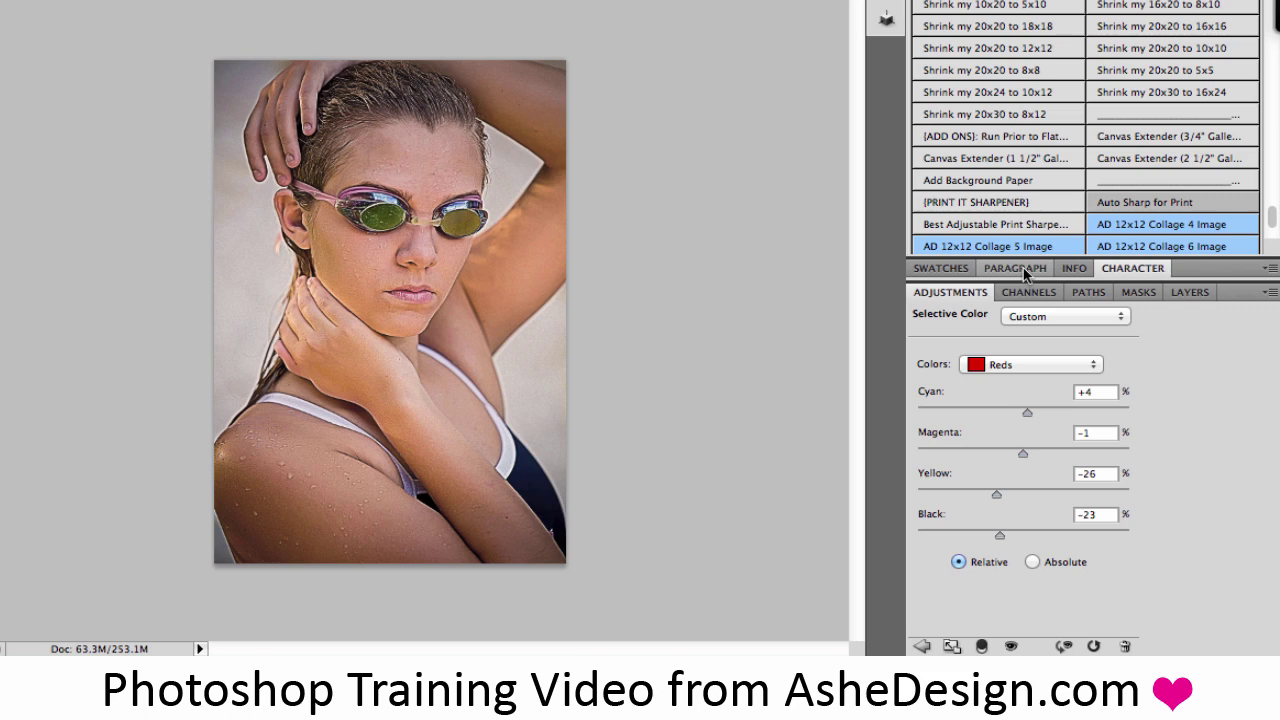
{"action": "left_click", "coordinate": [1194, 292]}
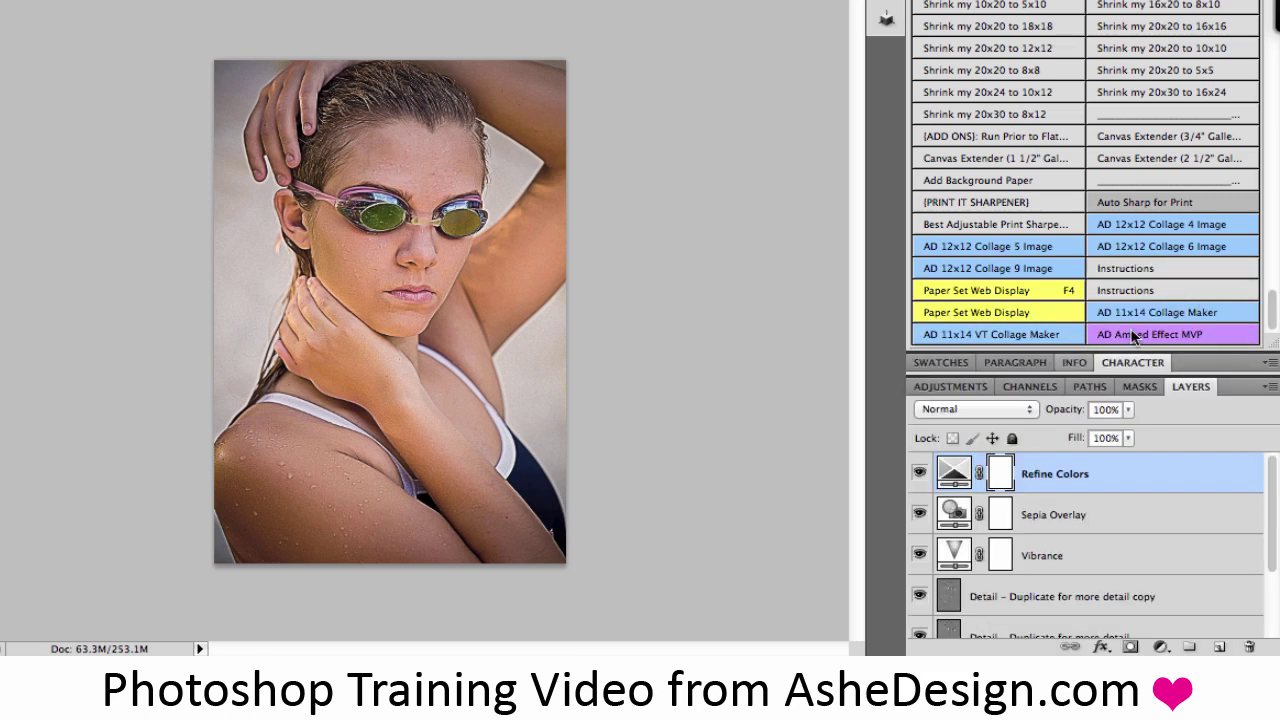
Scroll the Layers panel to review the swimmer portrait's finished layer stack
{"action": "scroll", "coordinate": [1030, 508], "scroll_direction": "down", "scroll_amount": 3}
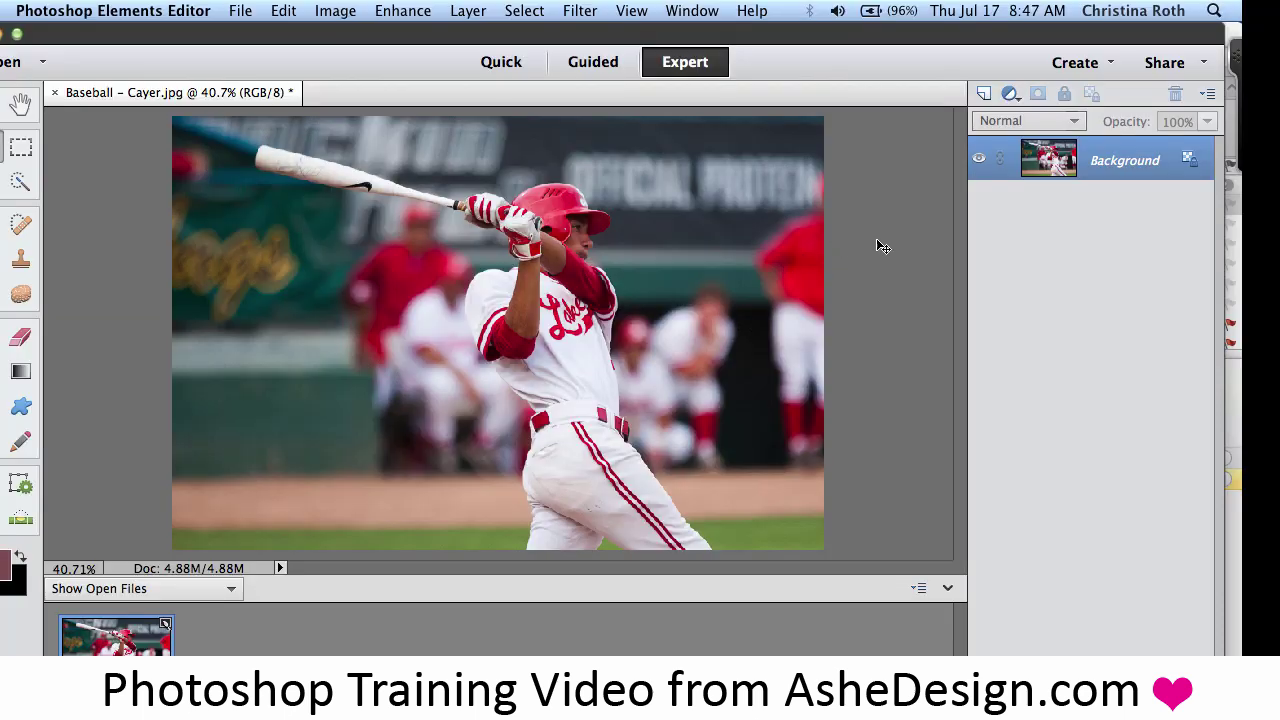
Show the Actions panel from the Window menu and cancel the Load Actions dialog
{"action": "left_click", "coordinate": [692, 12]}
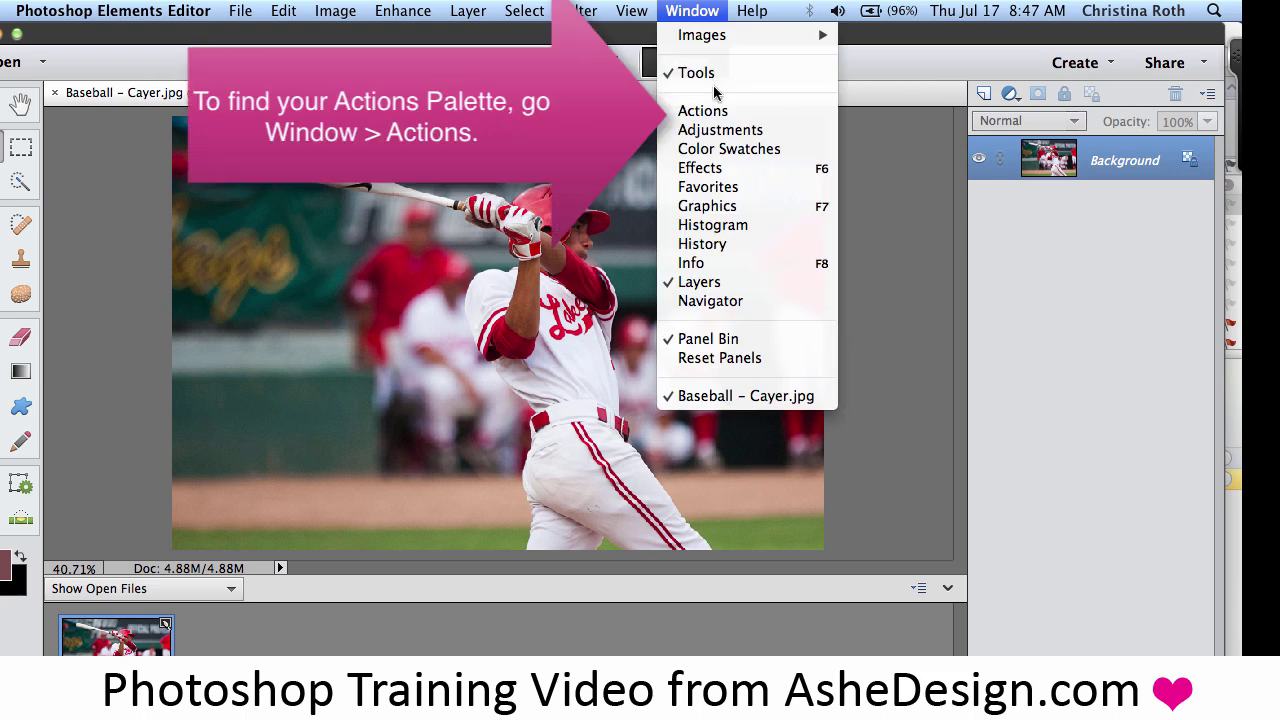
{"action": "left_click", "coordinate": [750, 112]}
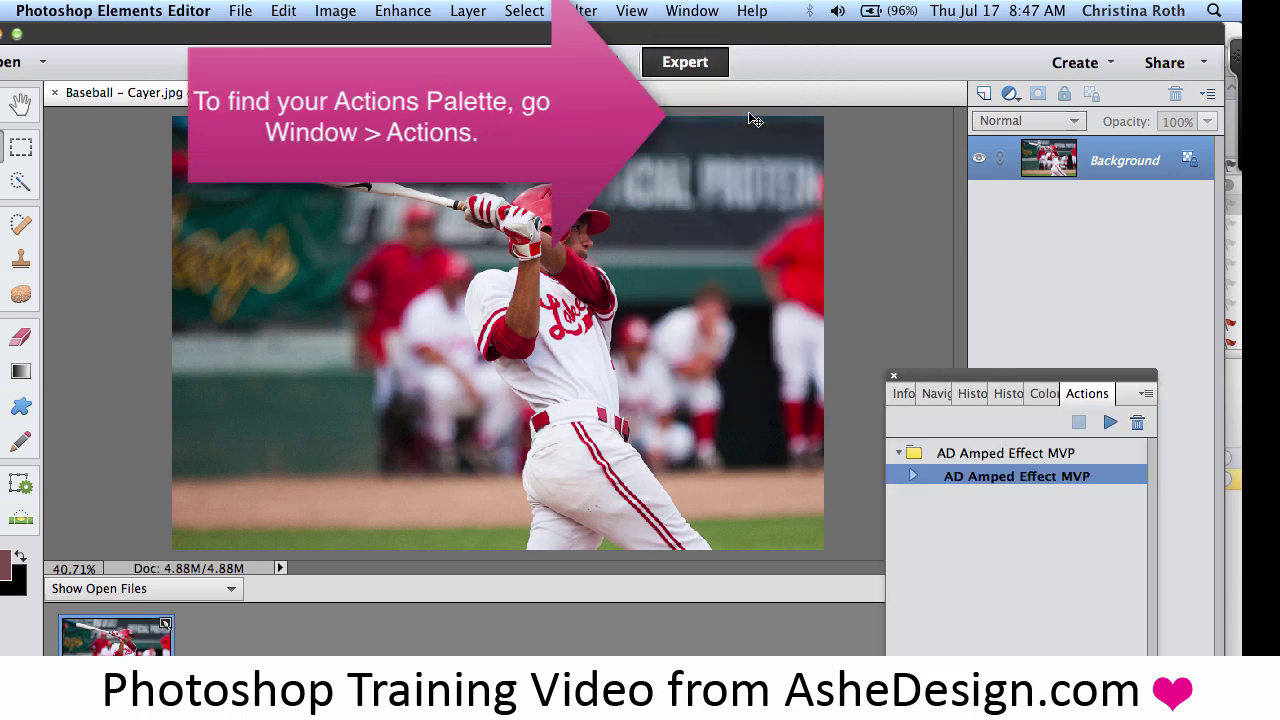
{"action": "left_click", "coordinate": [1147, 394]}
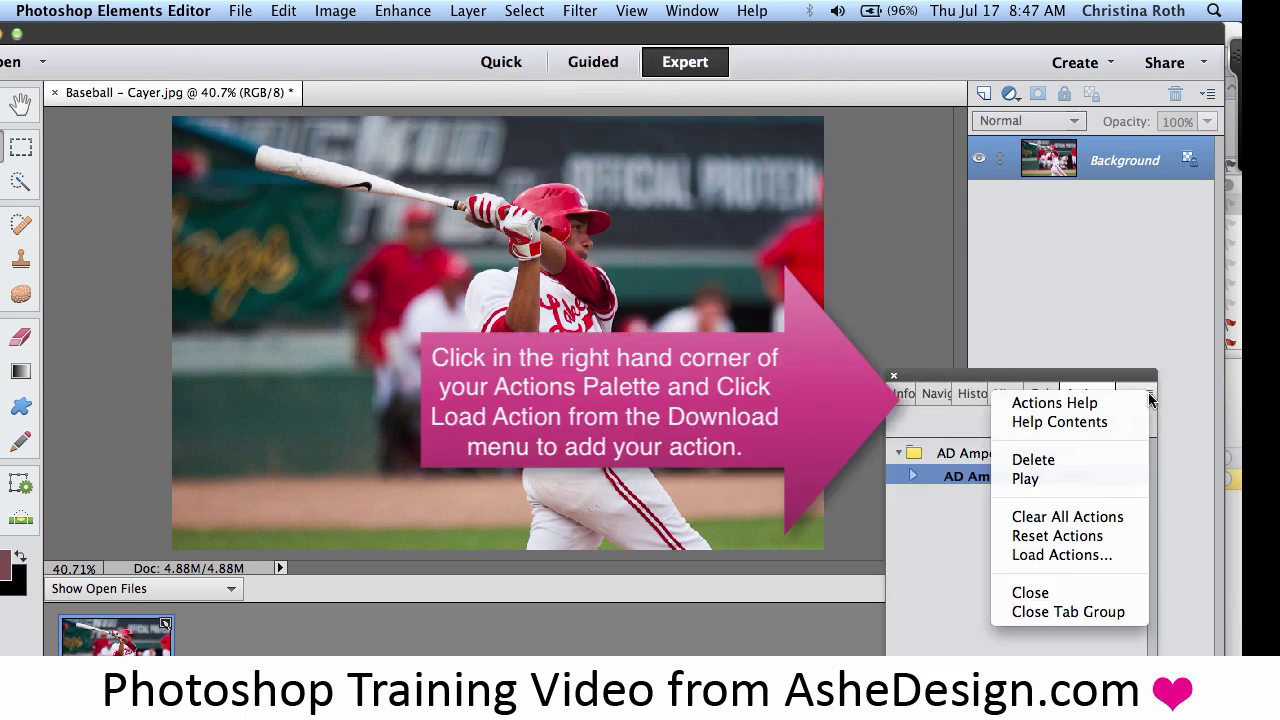
{"action": "left_click", "coordinate": [1128, 560]}
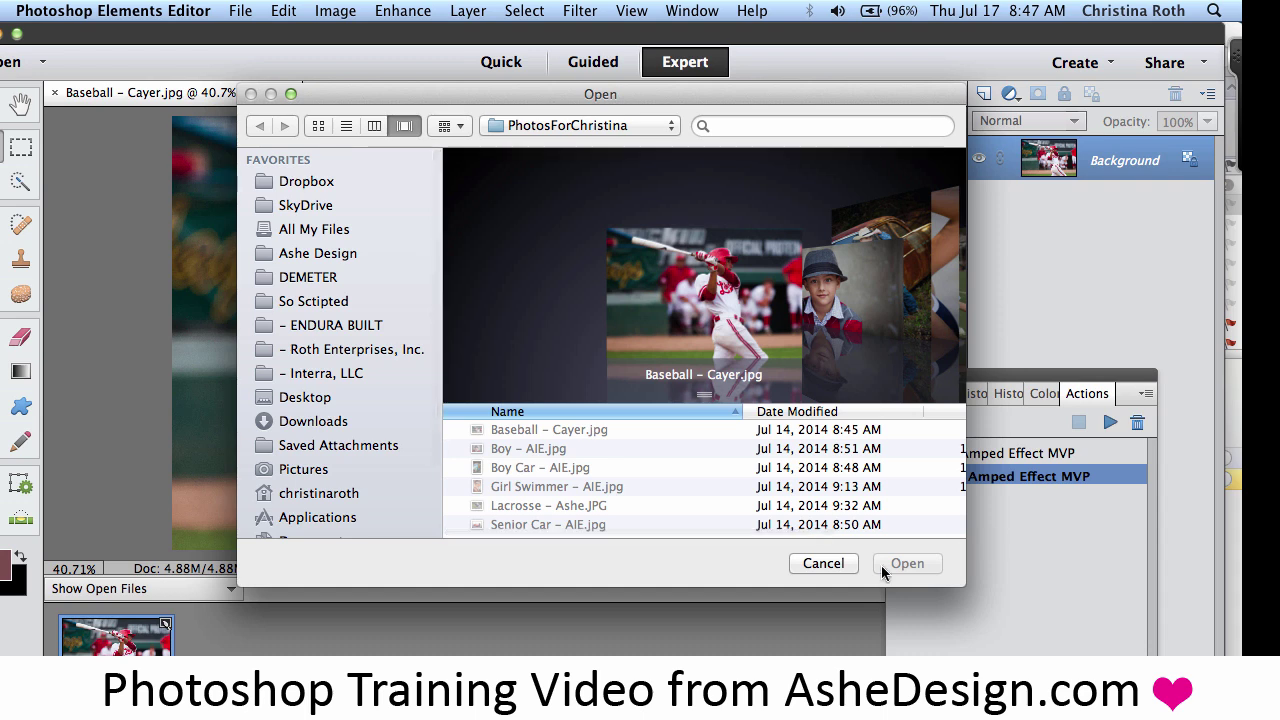
{"action": "left_click", "coordinate": [824, 565]}
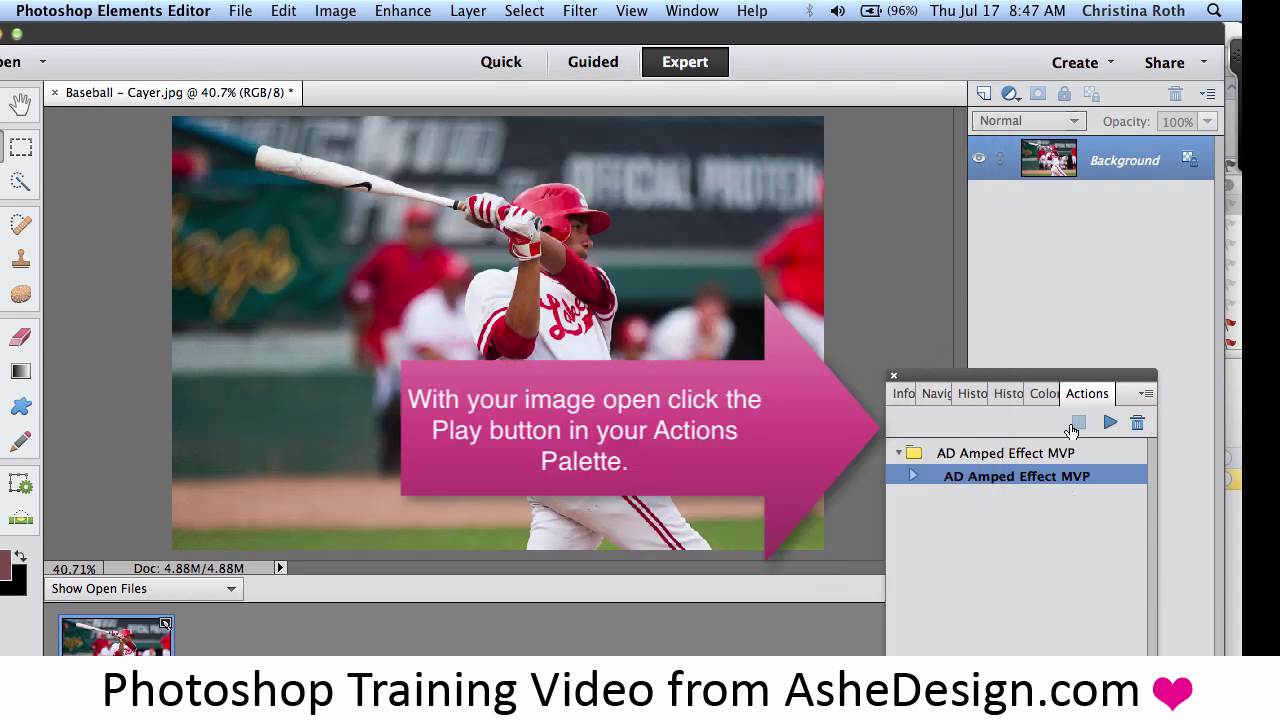
Play AD Amped Effect MVP on the baseball photo through both prompts, then move the Actions panel aside
{"action": "left_click", "coordinate": [1108, 424]}
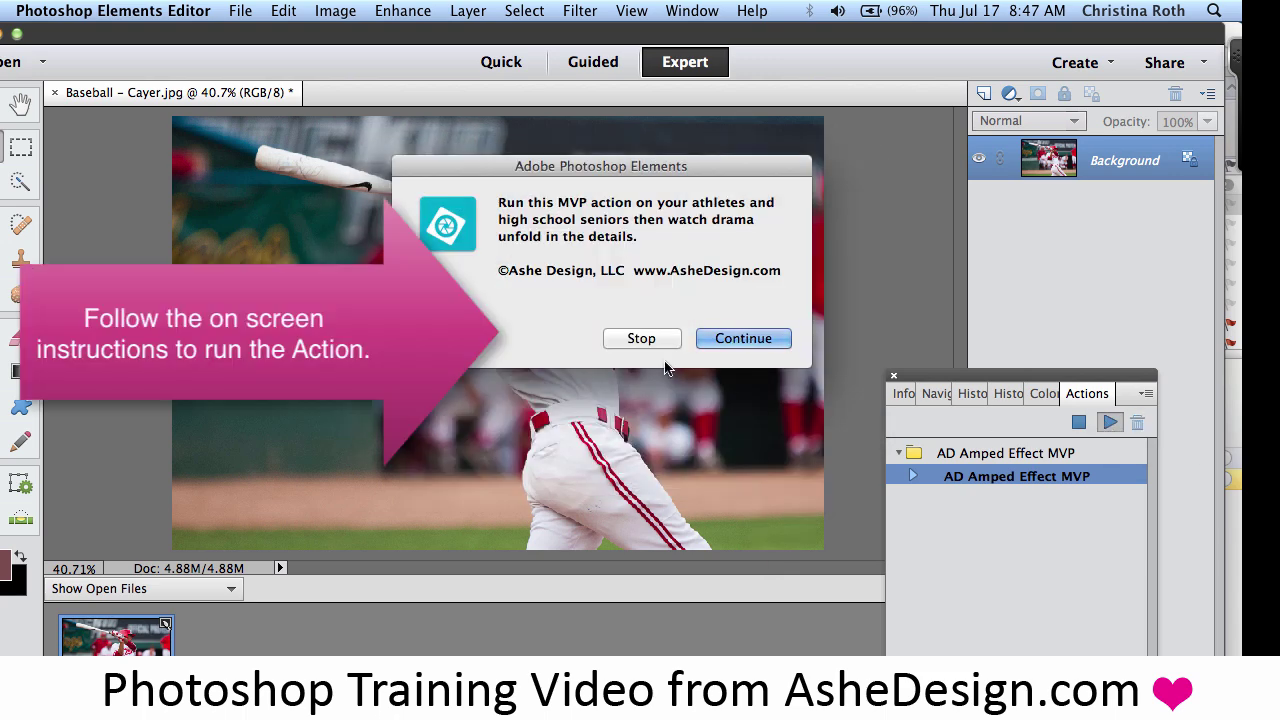
{"action": "left_click", "coordinate": [742, 341]}
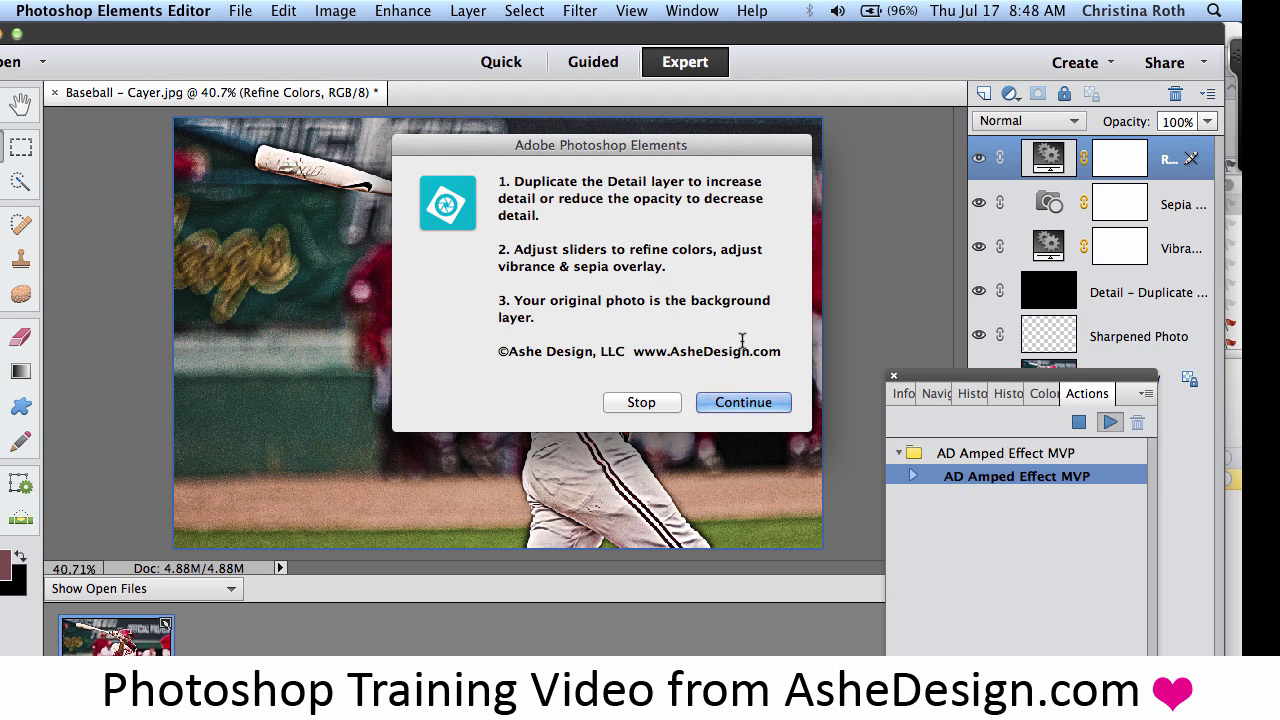
{"action": "left_click", "coordinate": [743, 402]}
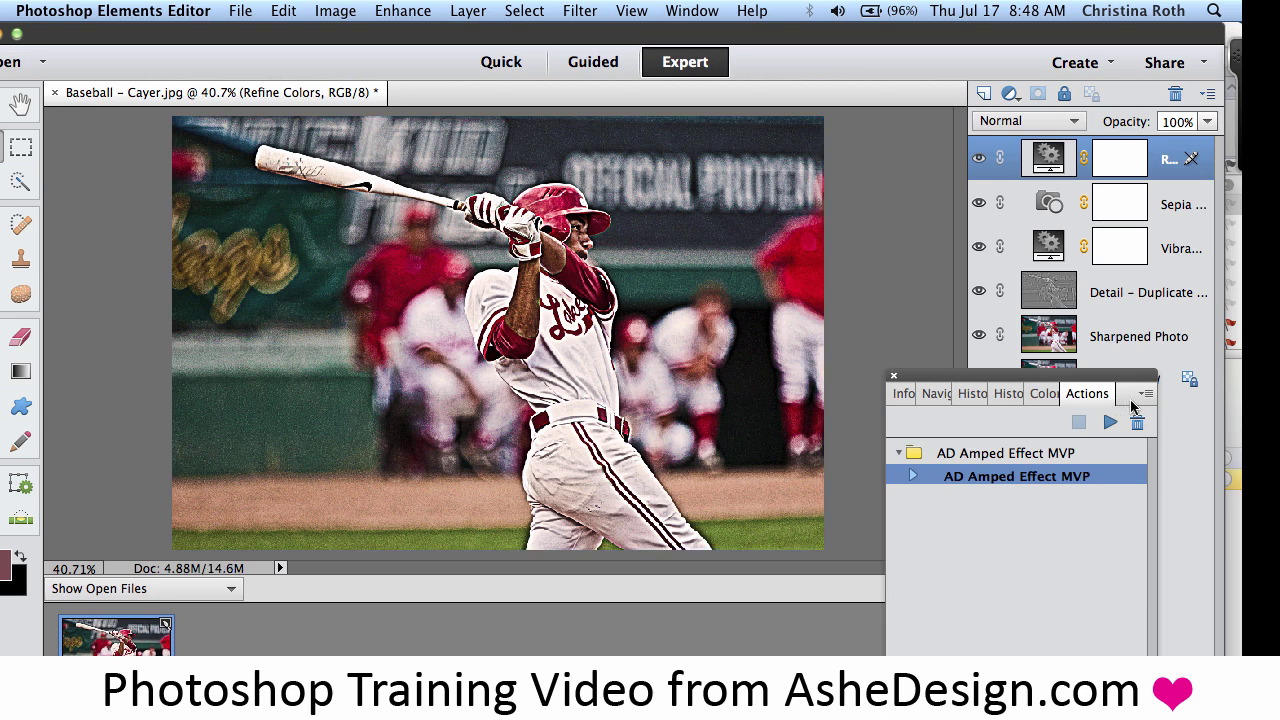
{"action": "left_click_drag", "start_coordinate": [1128, 401], "coordinate": [17, 152]}
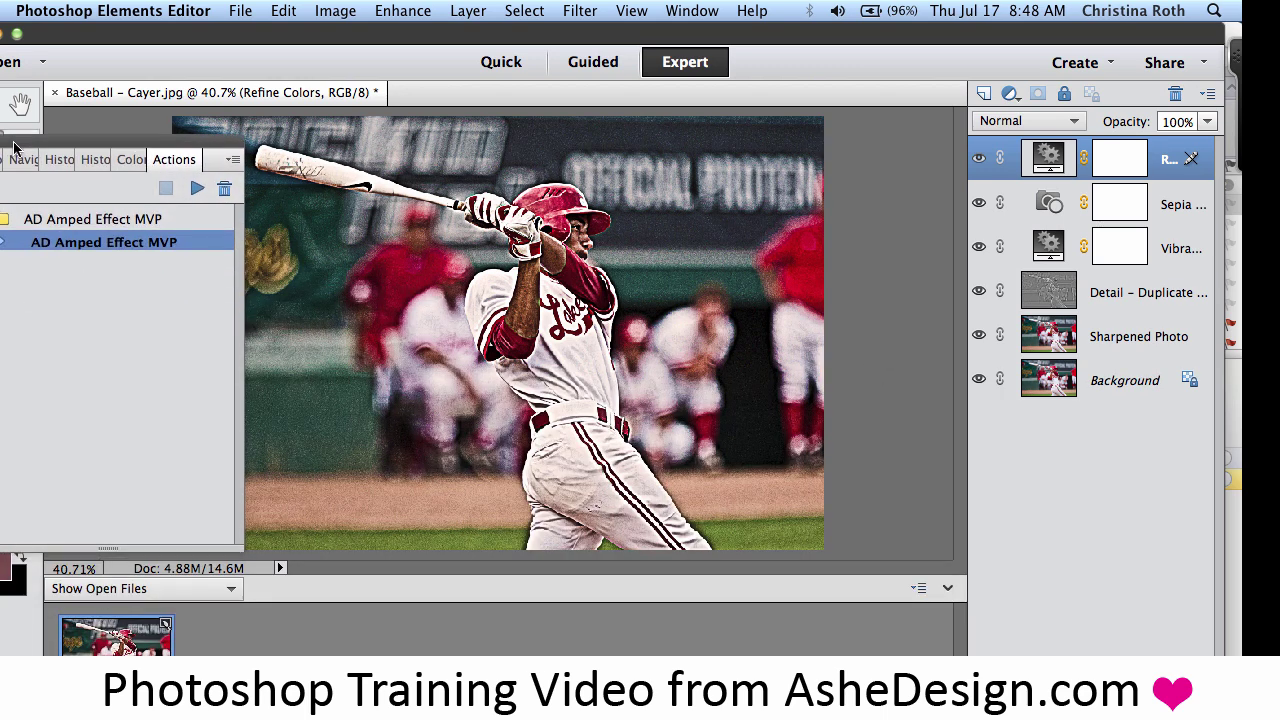
Duplicate the Detail layer and leave the new copy hidden
{"action": "left_click", "coordinate": [1114, 289]}
{"action": "right_click", "coordinate": [1117, 293]}
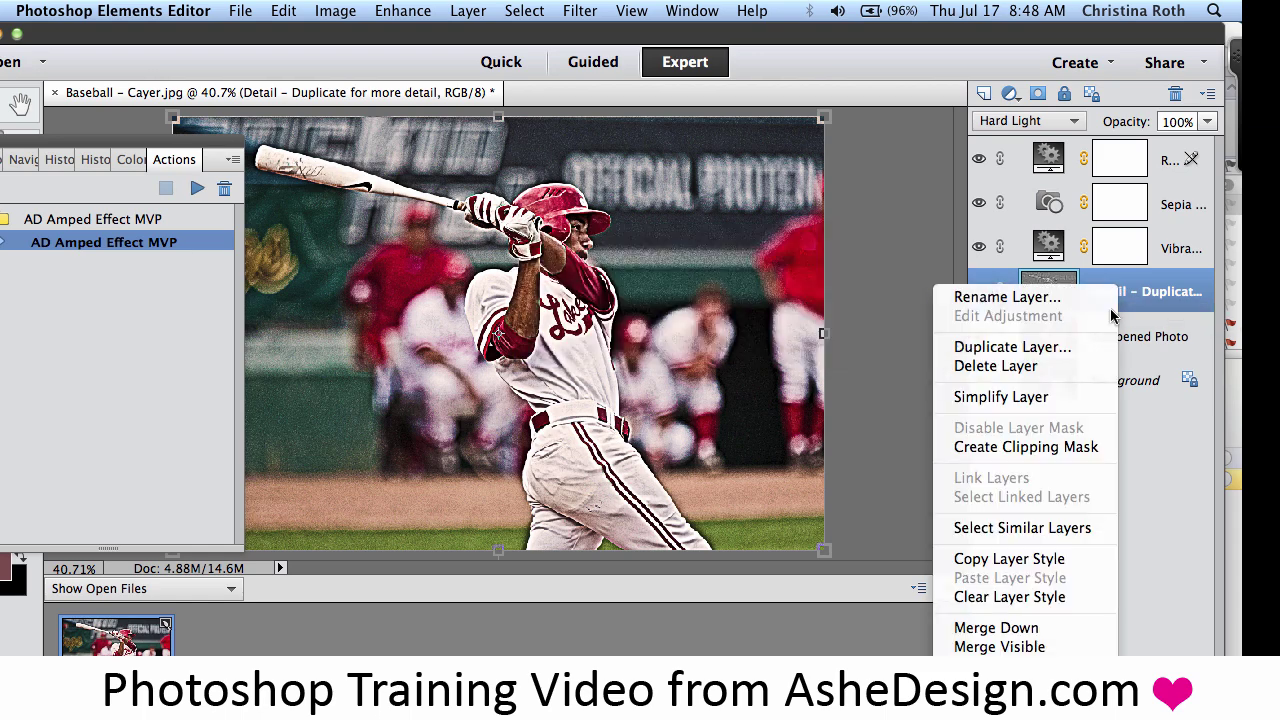
{"action": "left_click", "coordinate": [1067, 353]}
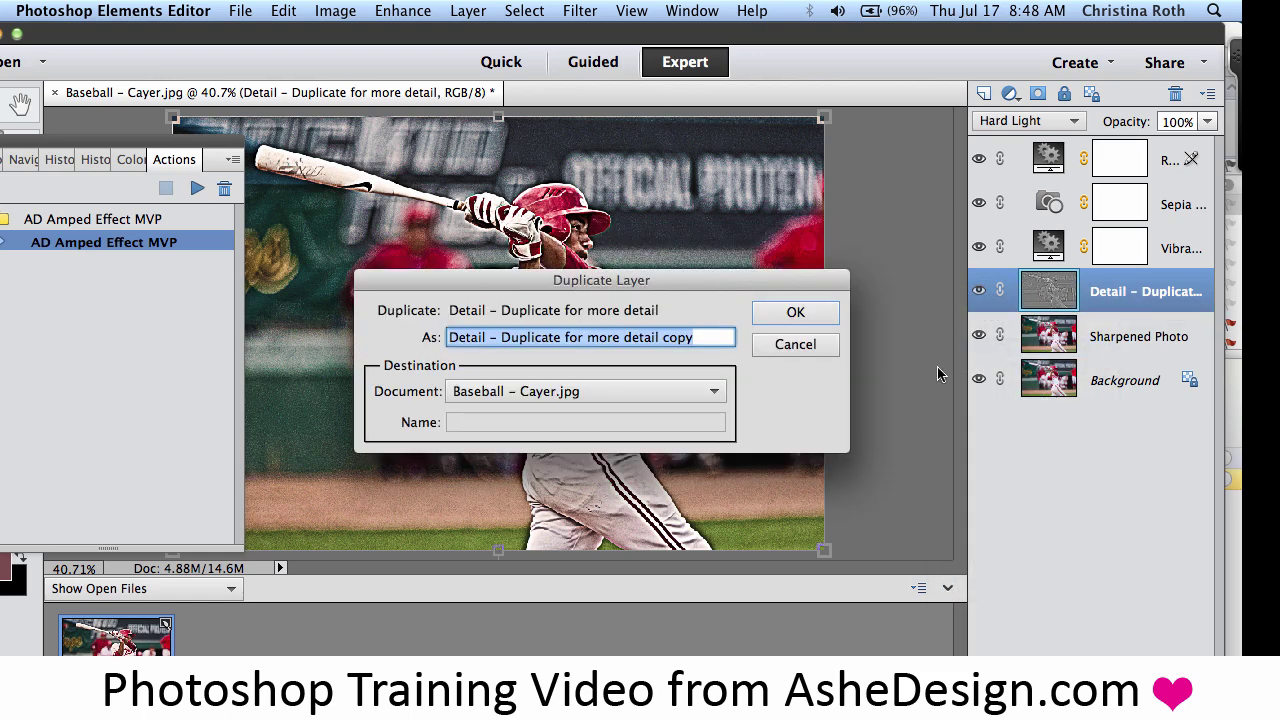
{"action": "left_click", "coordinate": [795, 310]}
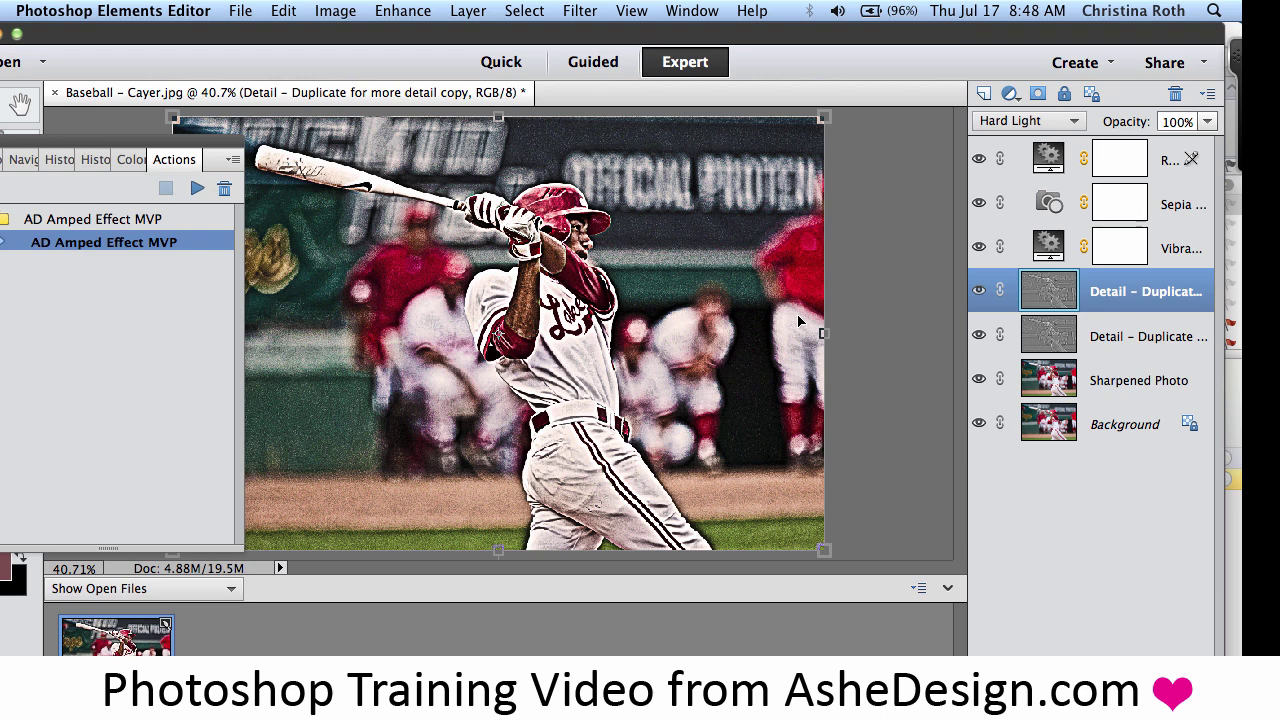
{"action": "left_click", "coordinate": [978, 292]}
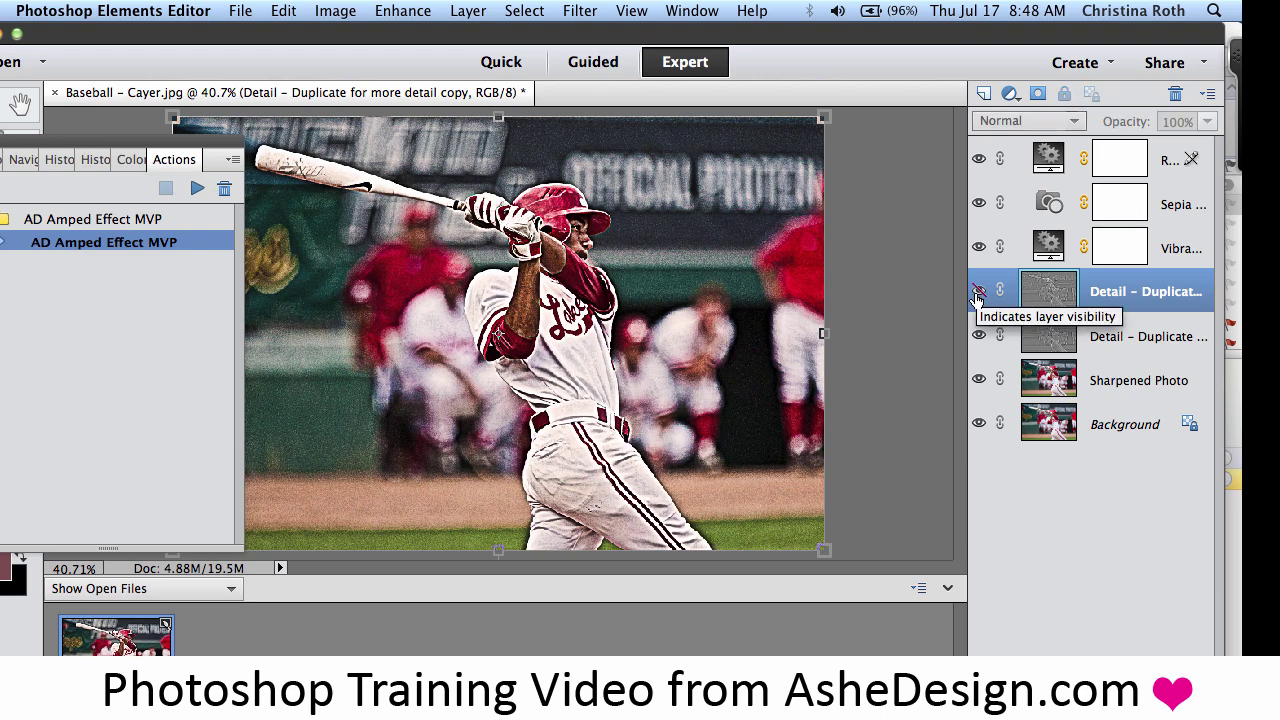
{"action": "left_click", "coordinate": [977, 296]}
{"action": "left_click", "coordinate": [977, 296]}
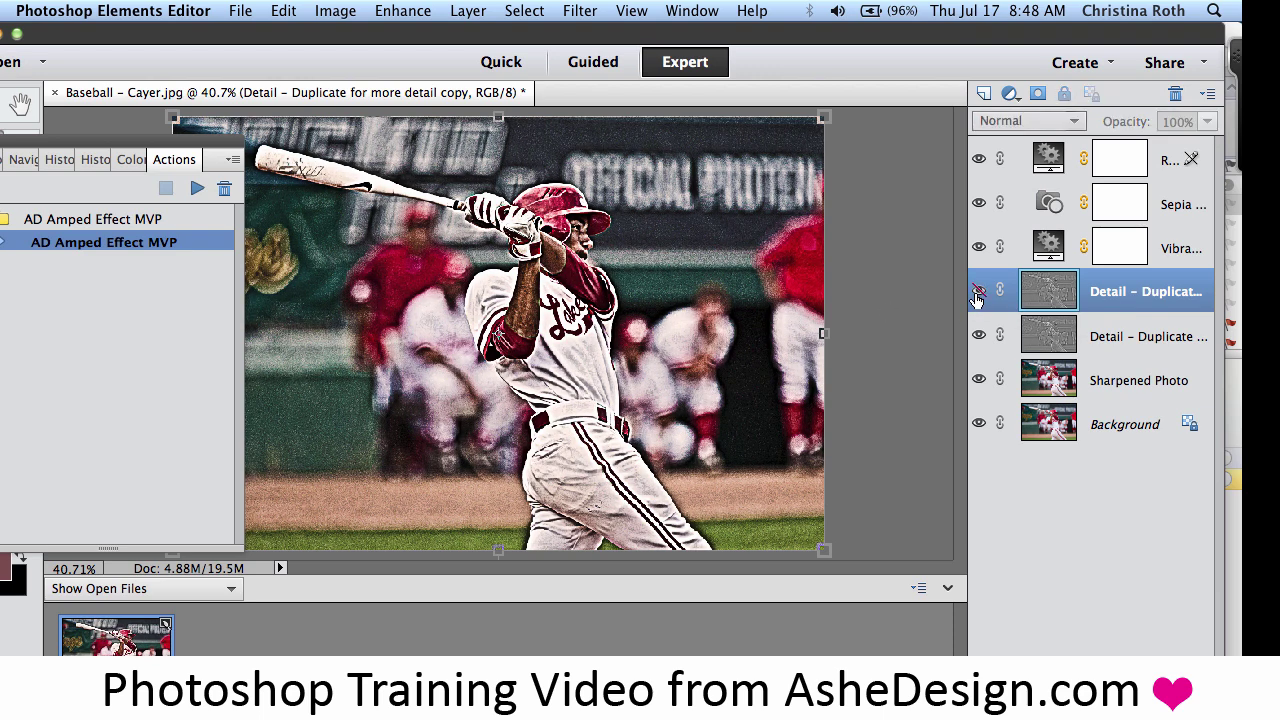
Set the Sepia Overlay density to 51%, then start Save As for a layered PSD
{"action": "double_click", "coordinate": [1050, 204]}
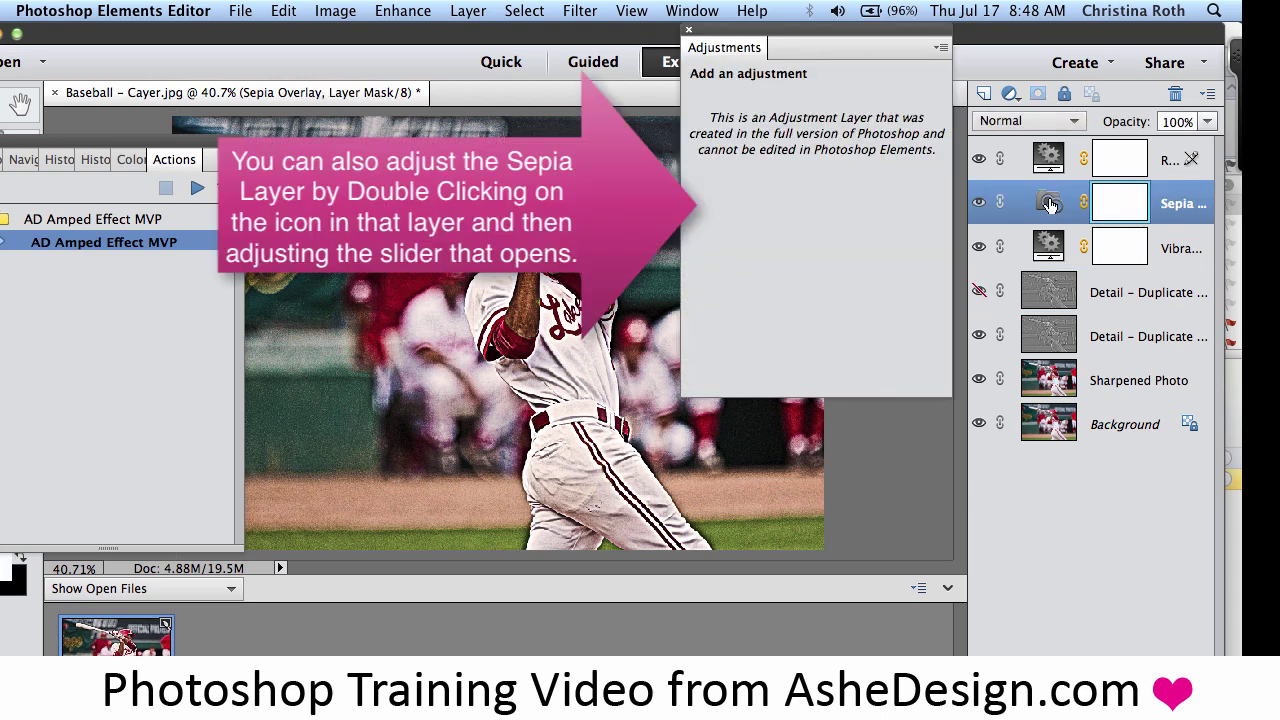
{"action": "left_click_drag", "start_coordinate": [817, 176], "coordinate": [726, 180]}
{"action": "left_click_drag", "start_coordinate": [746, 176], "coordinate": [822, 178]}
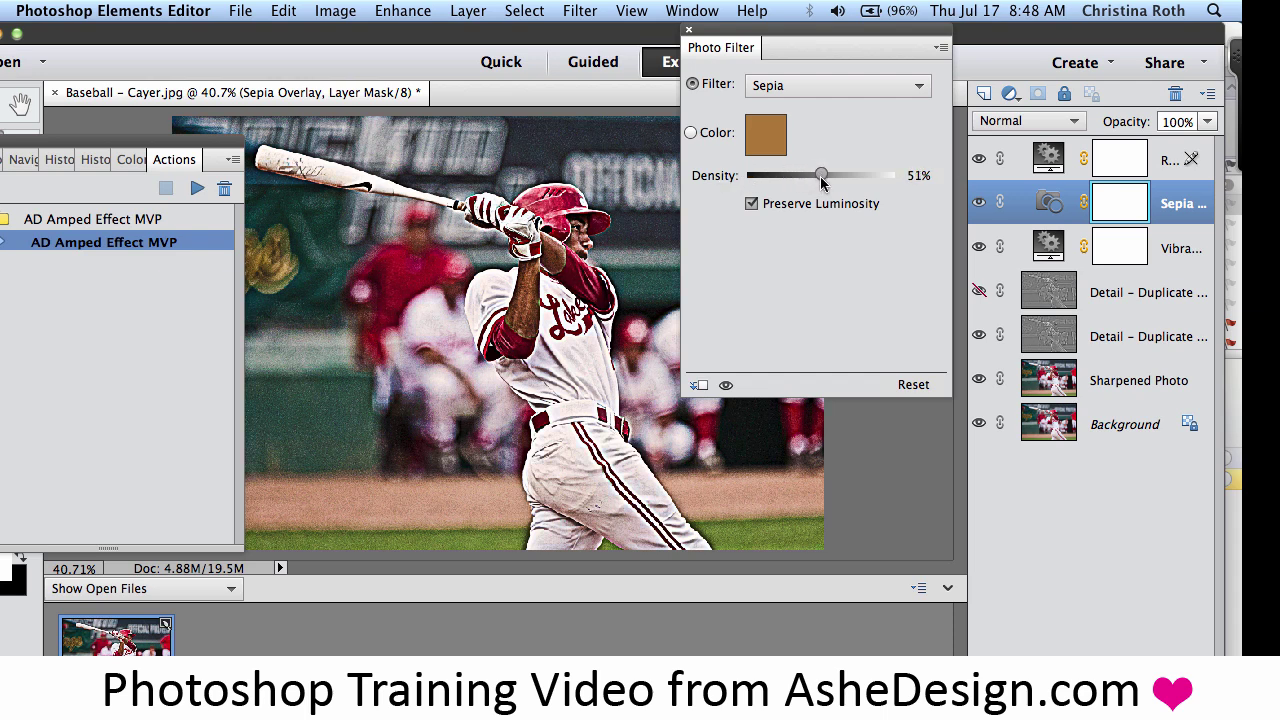
{"action": "left_click", "coordinate": [688, 33]}
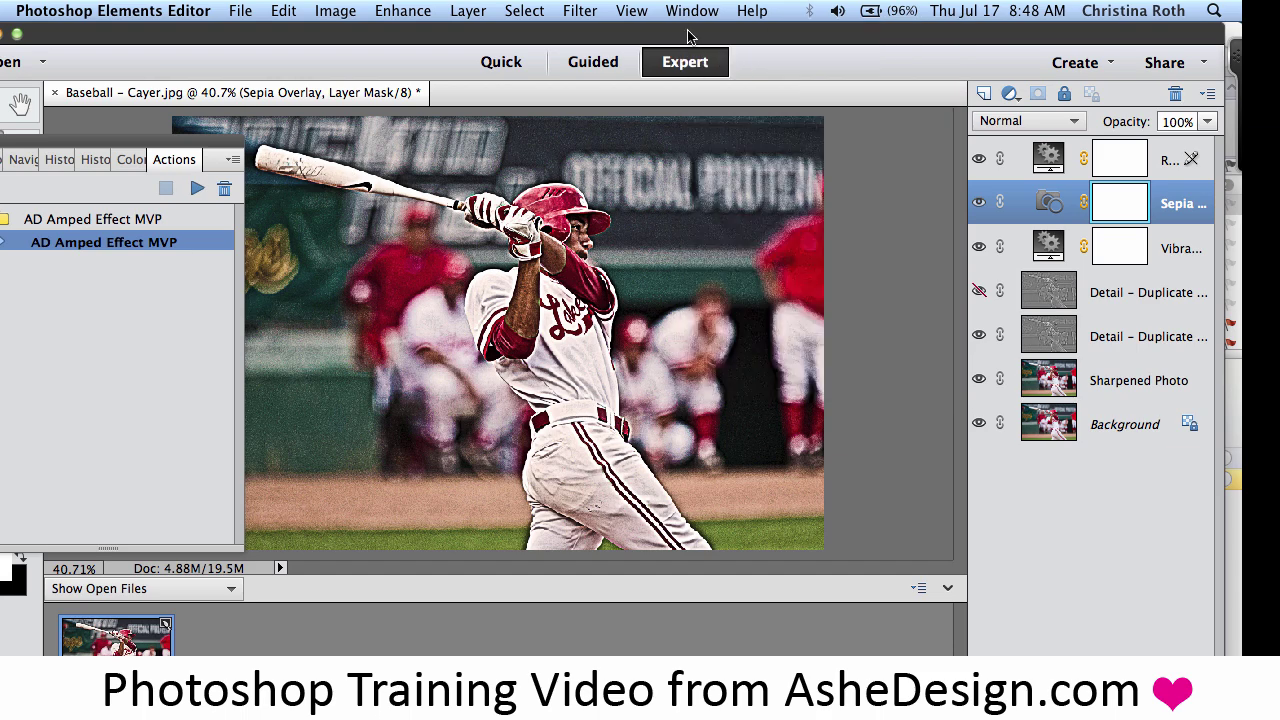
{"action": "left_click", "coordinate": [241, 12]}
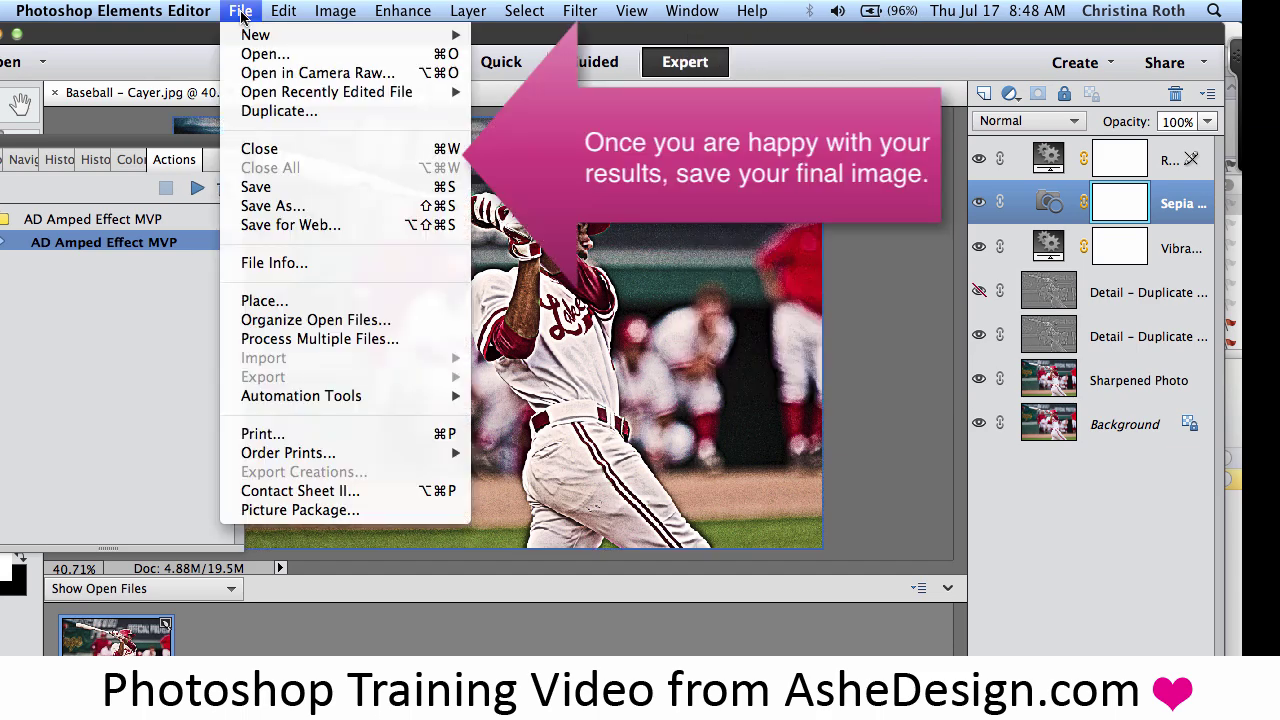
{"action": "left_click", "coordinate": [294, 212]}
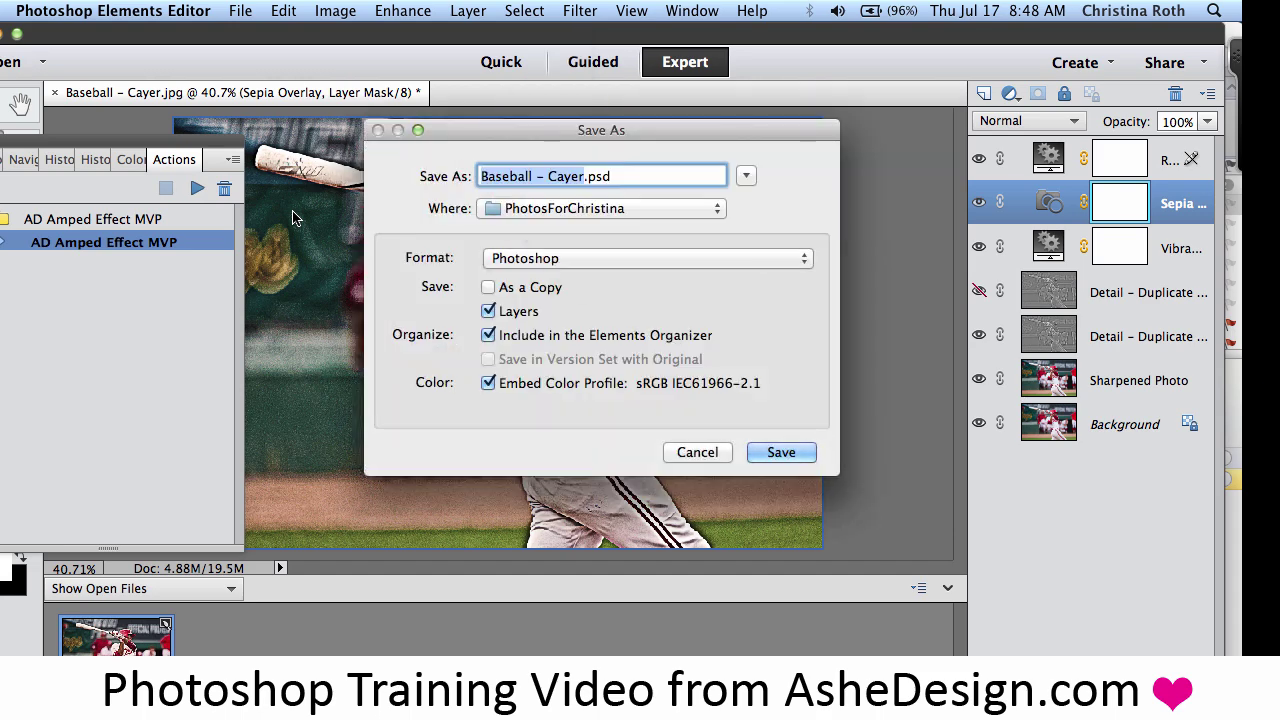